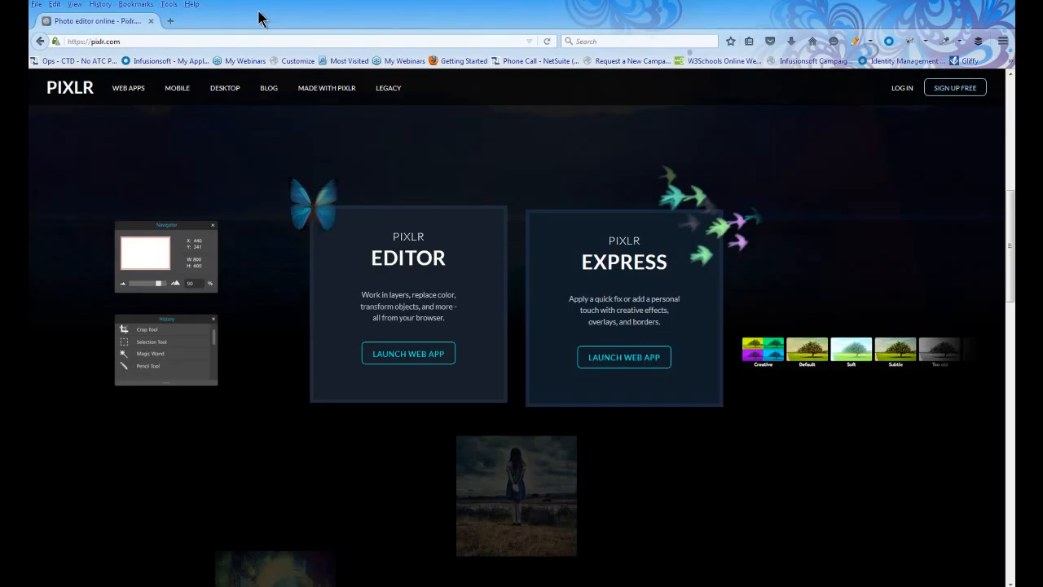
# Step: Open infusionsoft.com in a new tab and capture its green header strip with the logo, about 664 × 82 px
pyautogui.click(171, 21)
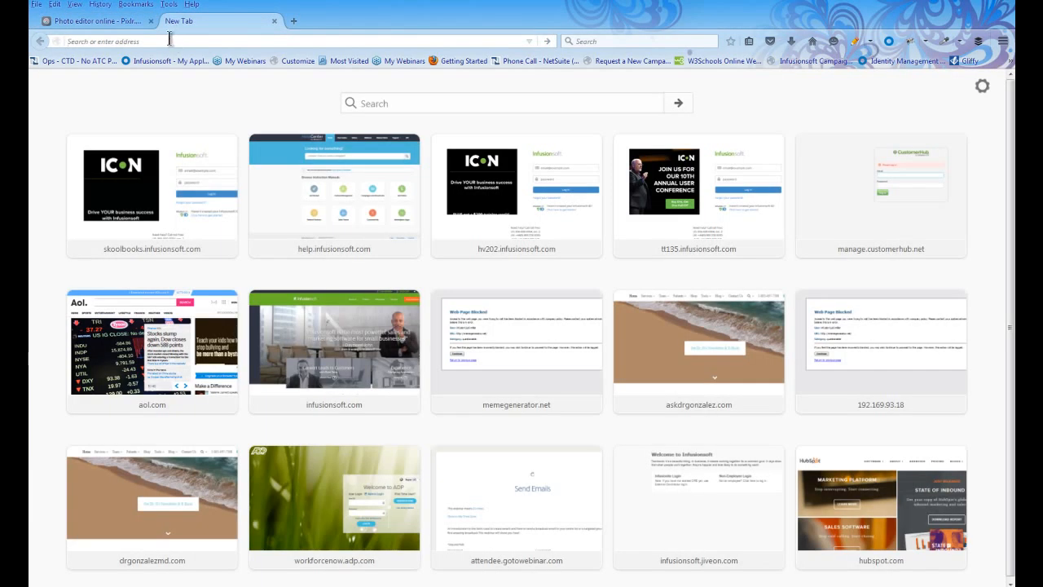
pyautogui.click(307, 316)
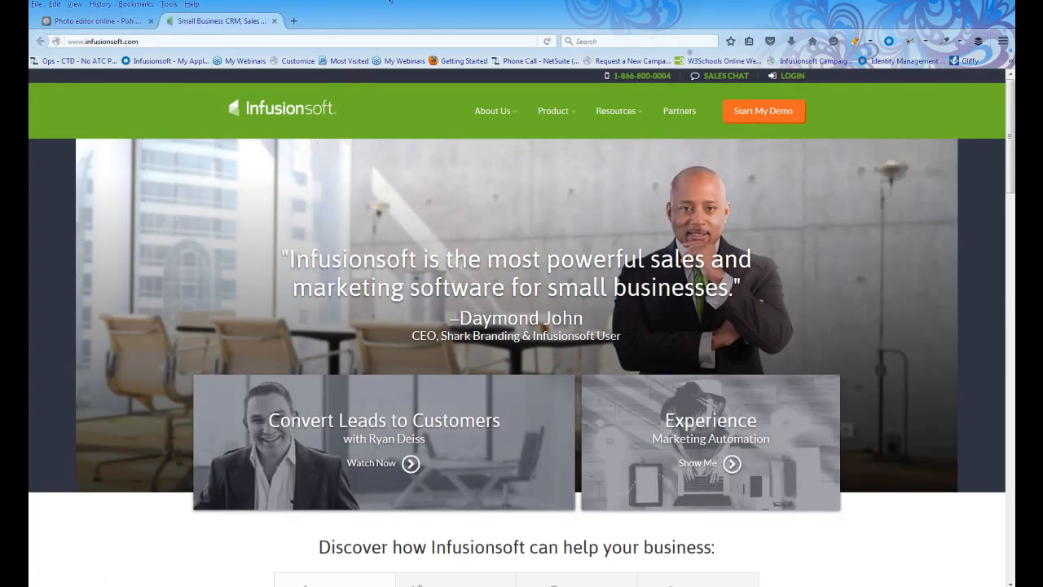
pyautogui.press('Print')
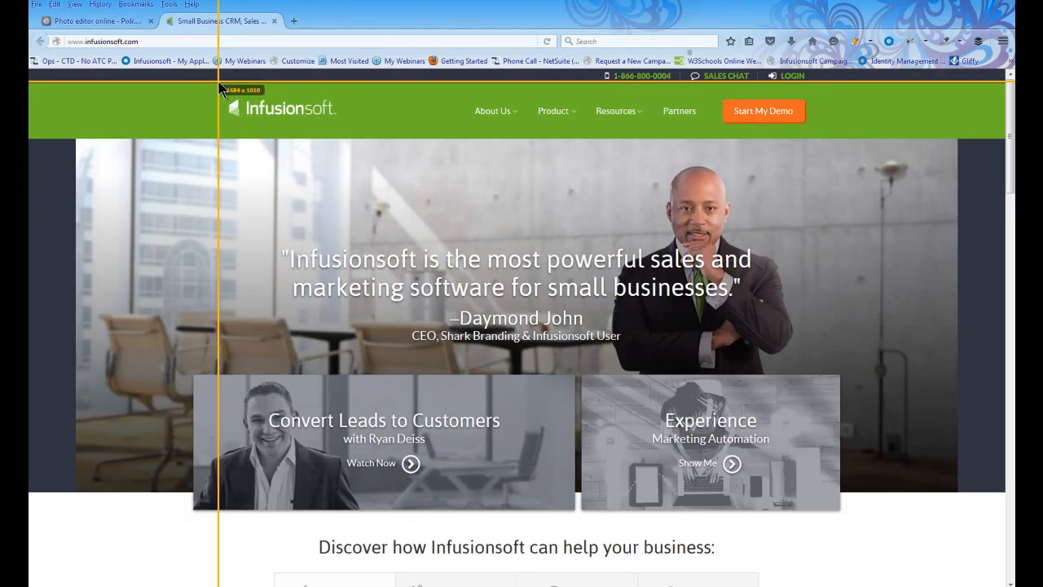
pyautogui.moveTo(220, 84); pyautogui.dragTo(611, 140)
pyautogui.moveTo(490, 79); pyautogui.dragTo(490, 83)
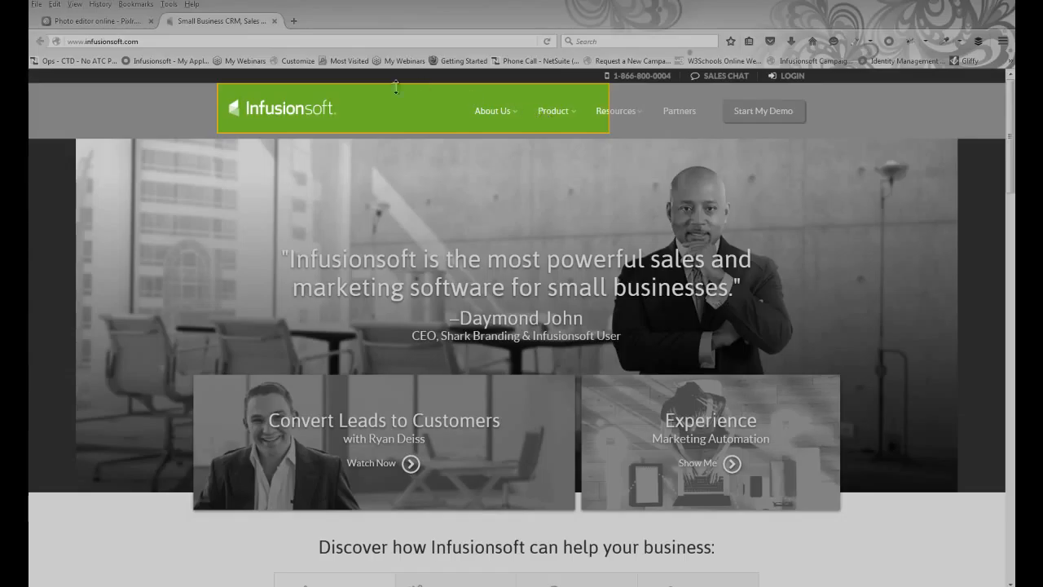
pyautogui.click(229, 152)
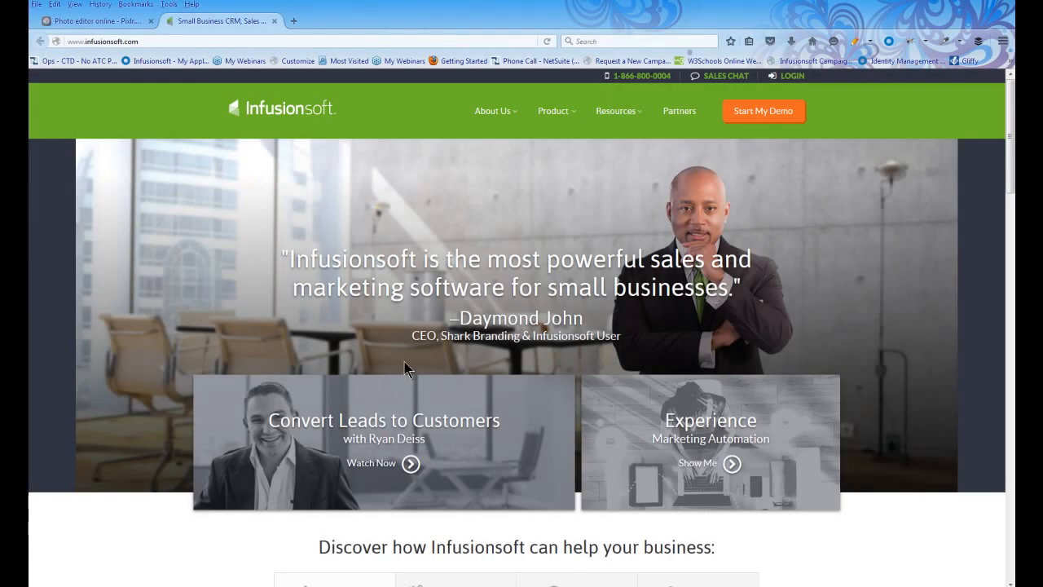
# Step: Save the header capture to the Desktop as a PNG named "is banner"
pyautogui.click(379, 380)
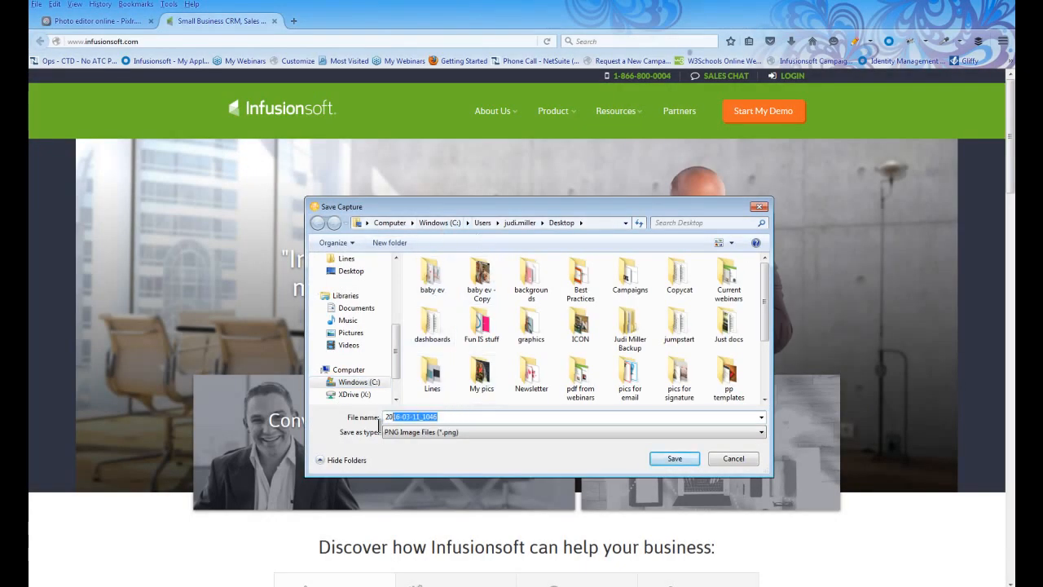
pyautogui.write('is banner')
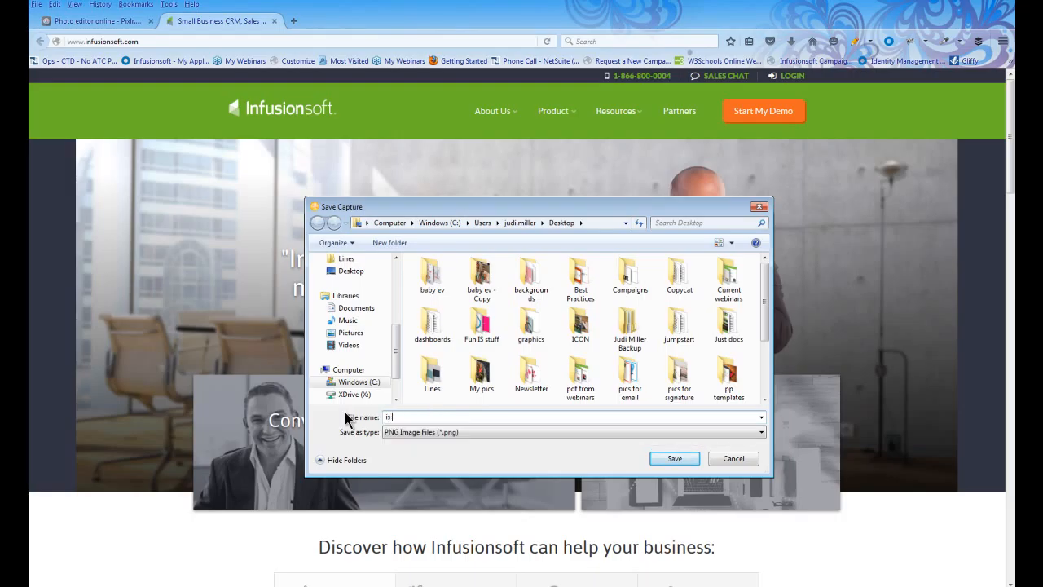
pyautogui.click(671, 458)
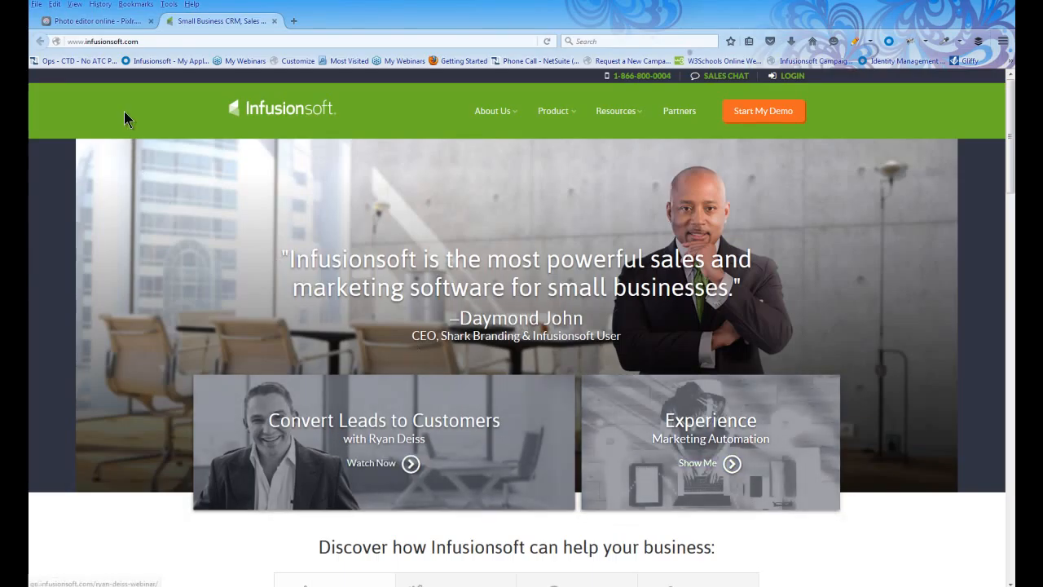
# Step: Launch Pixlr Editor from the Pixlr page and open the is_banner image from the computer
pyautogui.click(107, 21)
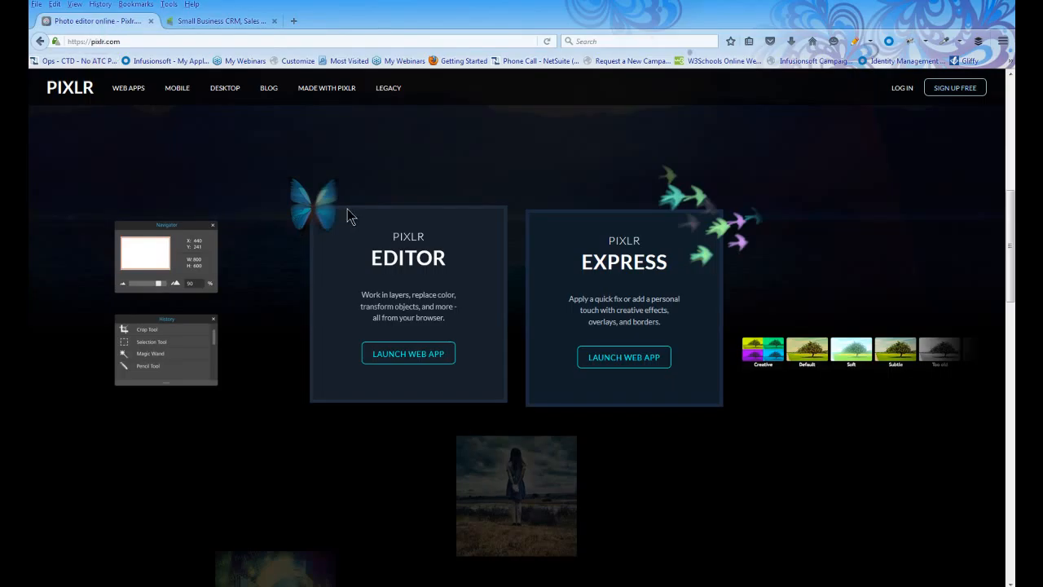
pyautogui.tripleClick(396, 245)
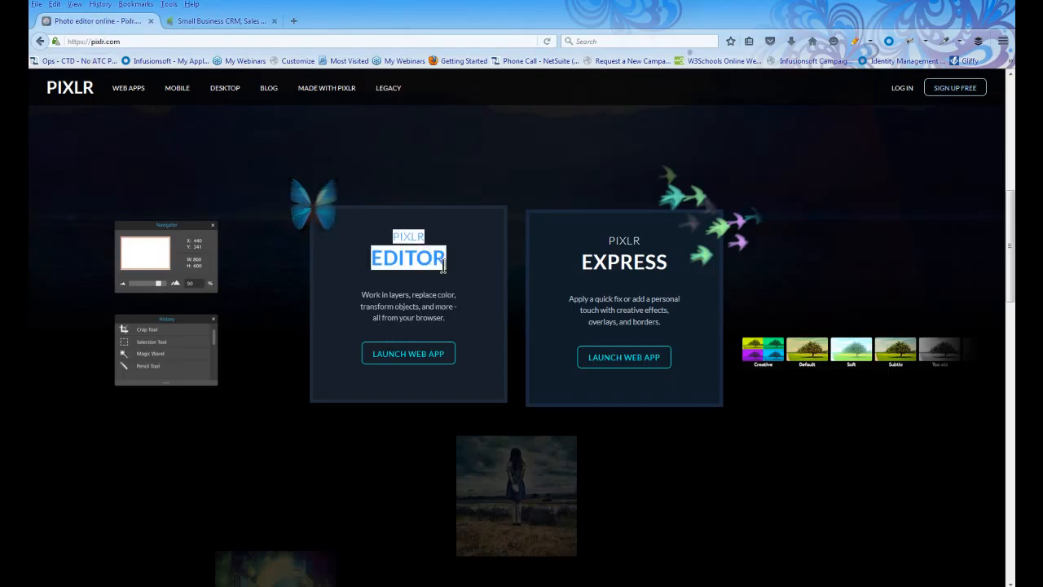
pyautogui.click(416, 357)
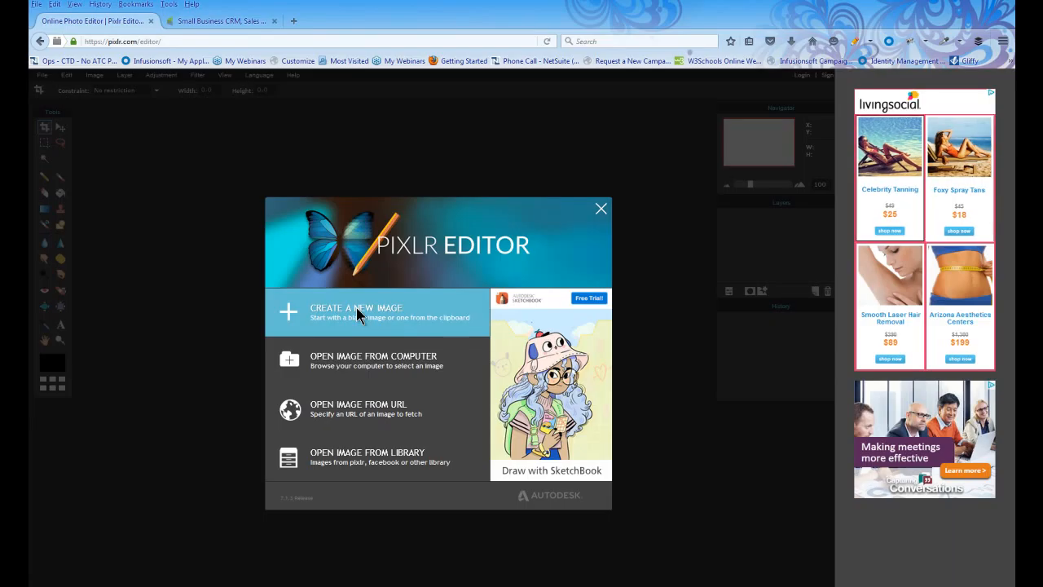
pyautogui.click(358, 364)
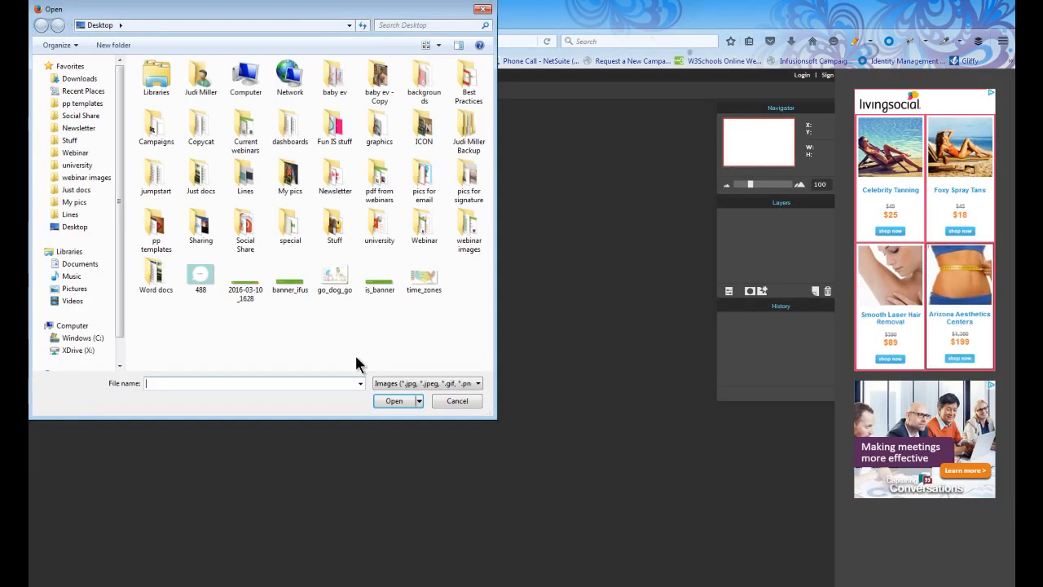
pyautogui.click(373, 285)
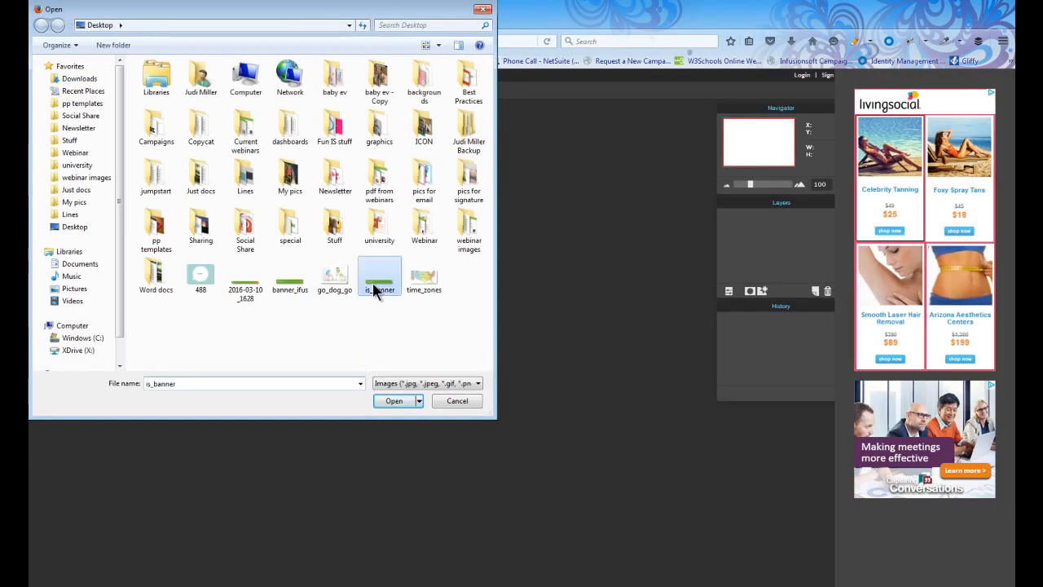
pyautogui.click(393, 401)
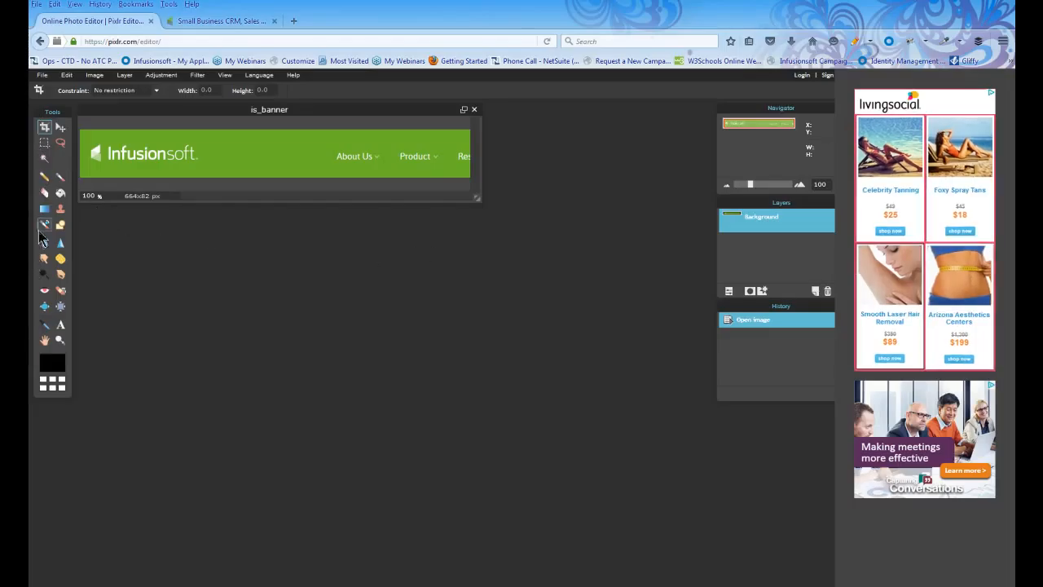
# Step: Erase the navigation labels beside the Infusionsoft logo using the Eraser with a square 15 px brush
pyautogui.click(45, 194)
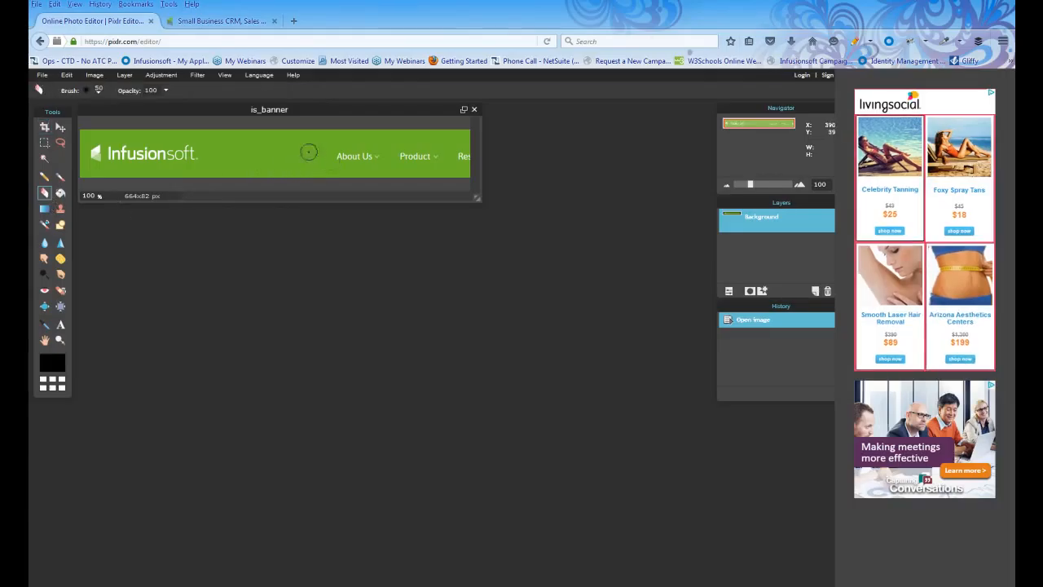
pyautogui.click(86, 92)
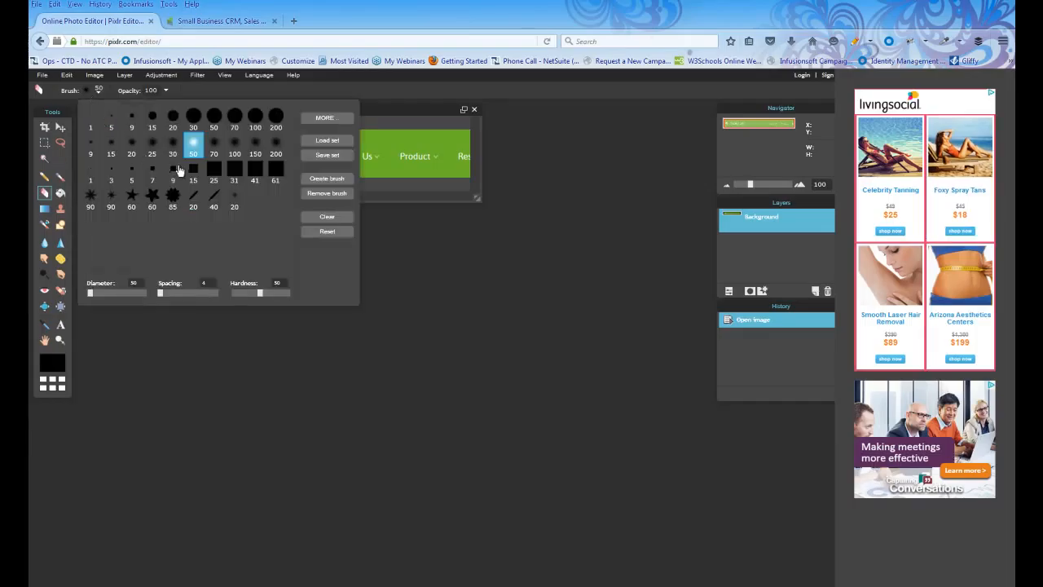
pyautogui.click(193, 172)
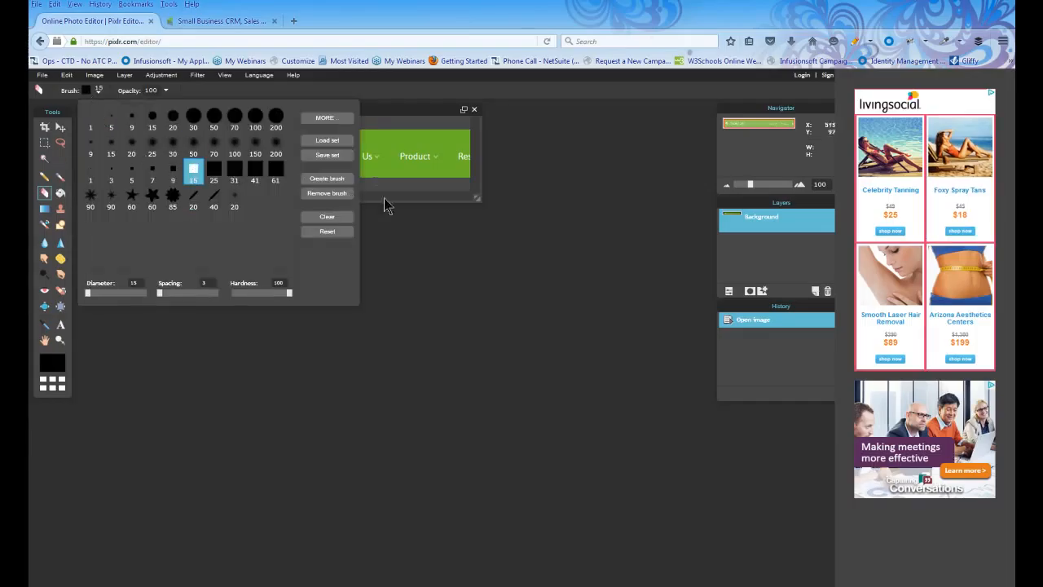
pyautogui.click(397, 164)
pyautogui.moveTo(397, 164)
pyautogui.mouseDown()
pyautogui.moveTo(330, 155)
pyautogui.moveTo(466, 157)
pyautogui.moveTo(452, 162)
pyautogui.mouseUp()
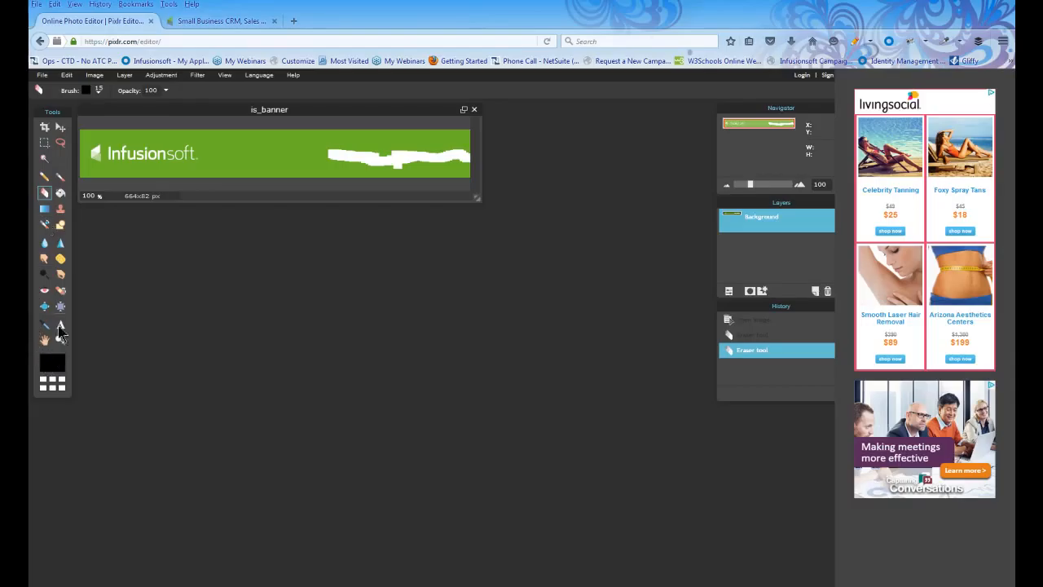
# Step: Set the main color to the banner's green (6db327) by sampling it from the image
pyautogui.click(60, 193)
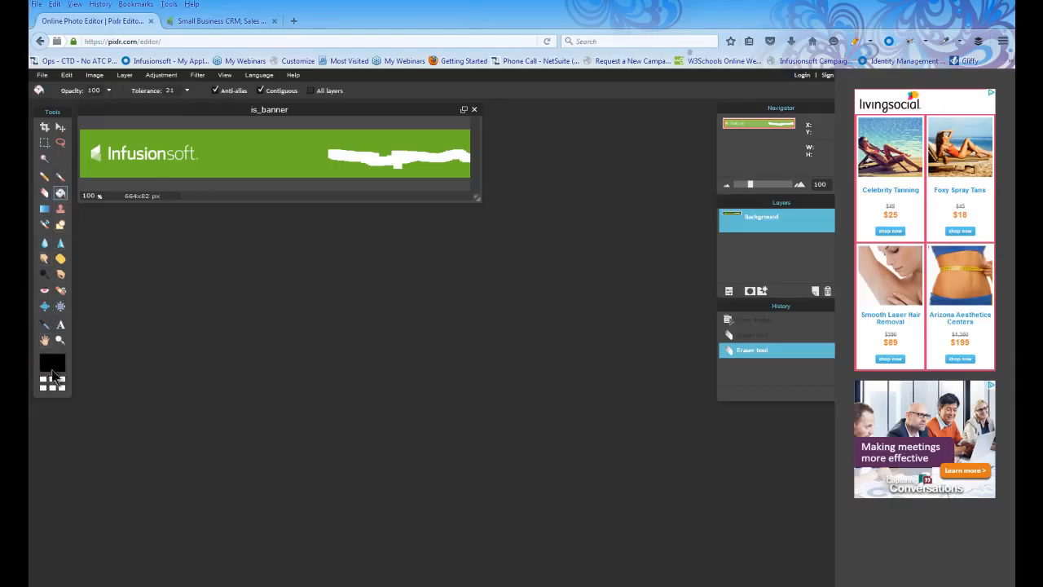
pyautogui.click(50, 368)
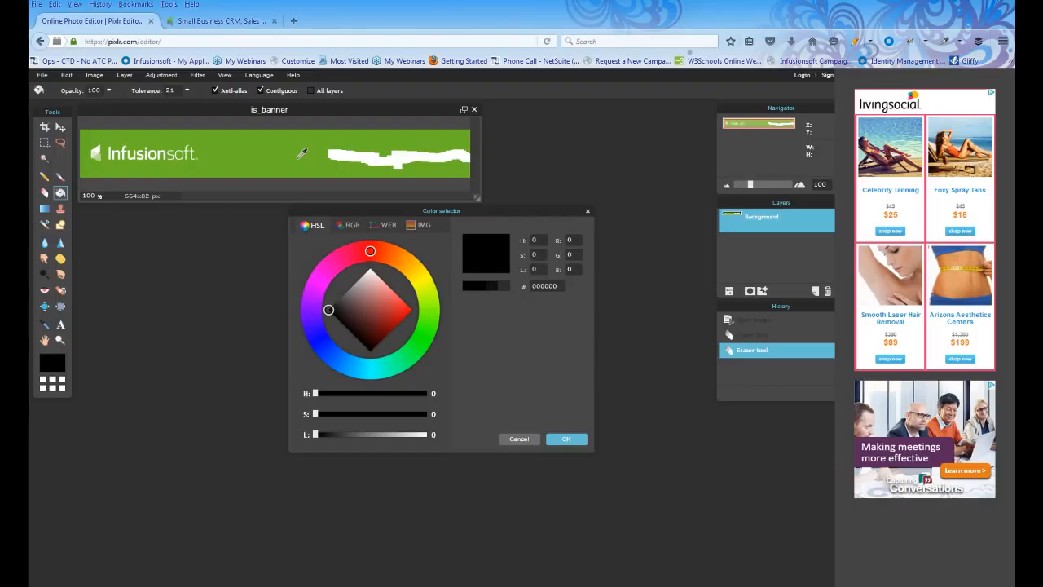
pyautogui.click(299, 157)
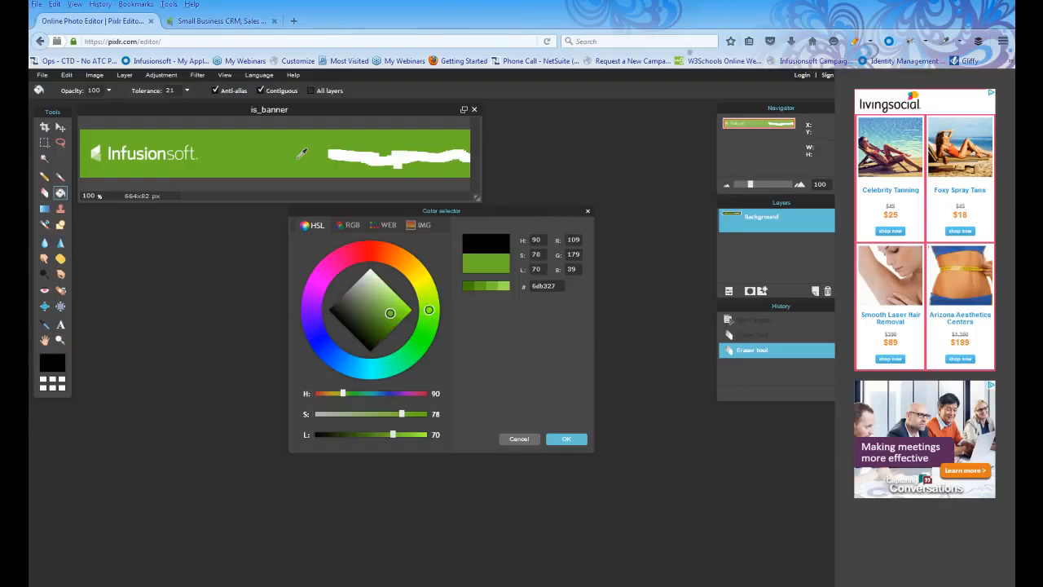
pyautogui.click(566, 440)
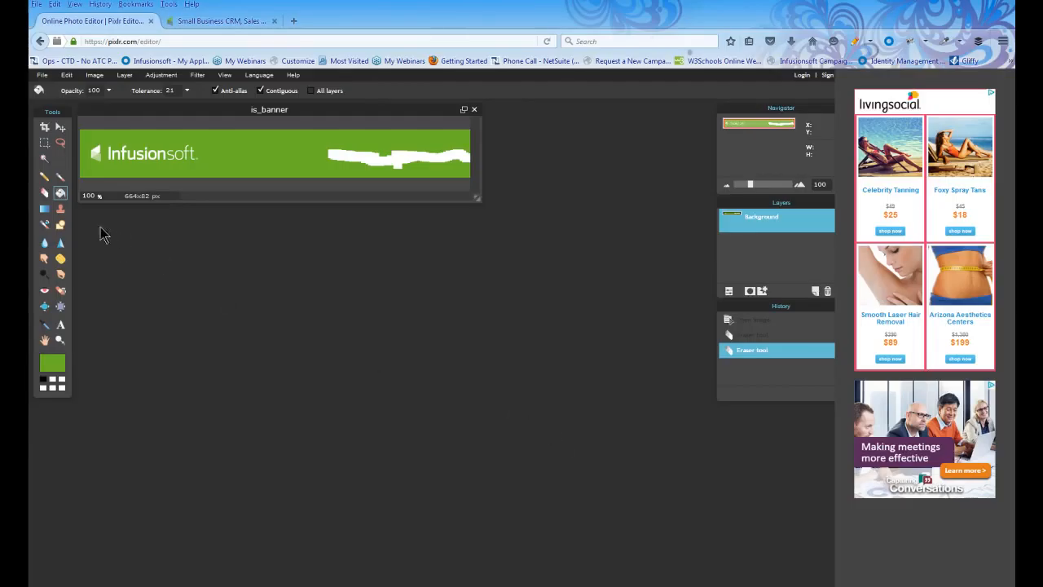
# Step: Paint over the erased white strip in green using the Brush tool with a round, hard 20 px brush
pyautogui.click(62, 179)
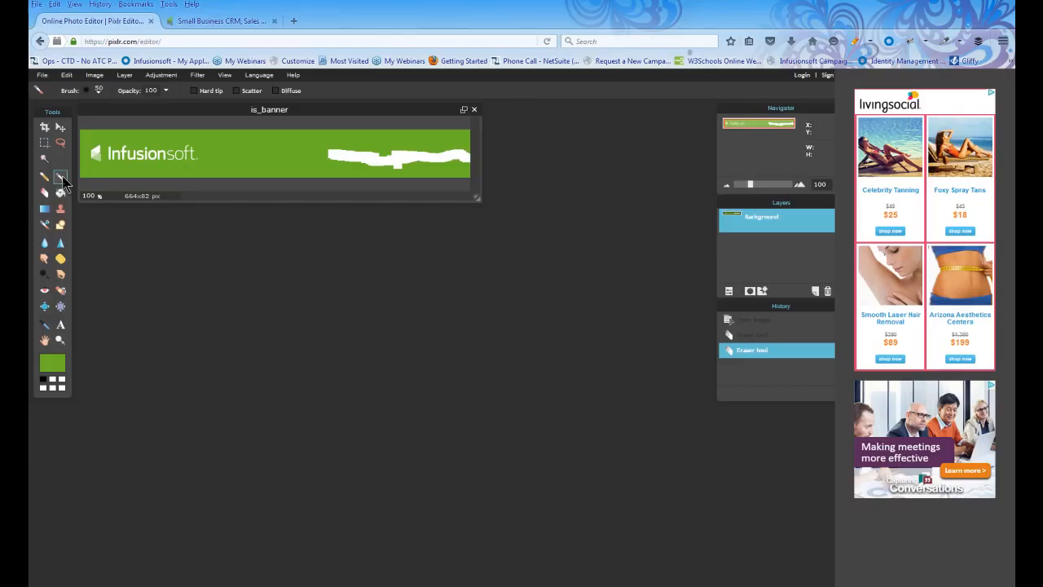
pyautogui.click(84, 91)
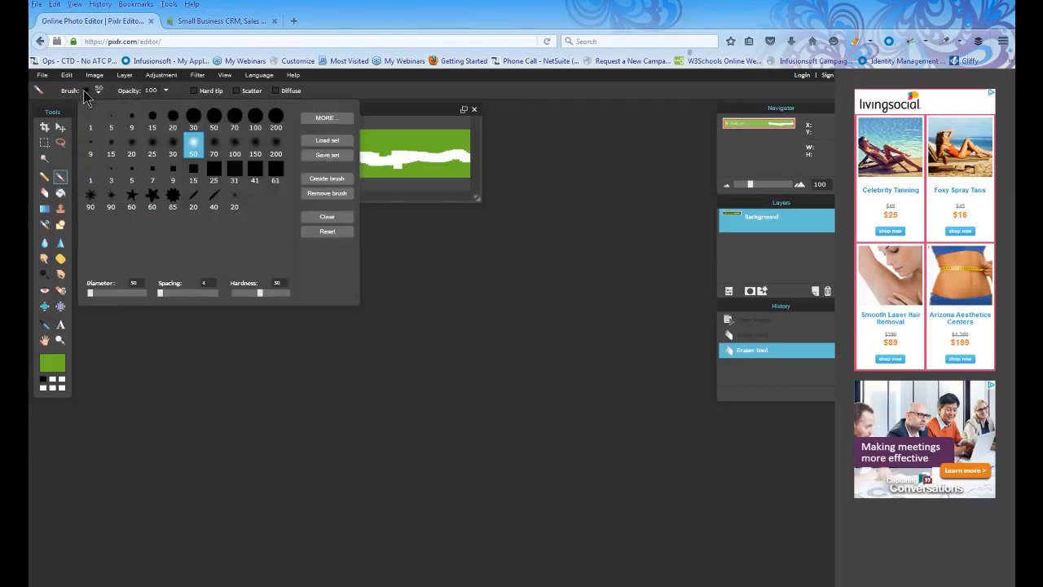
pyautogui.click(173, 118)
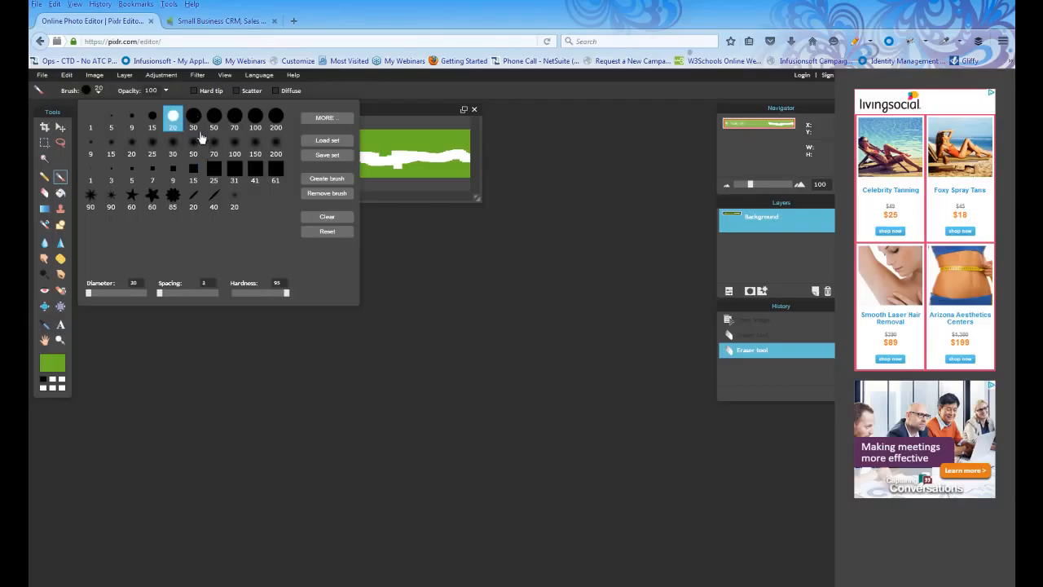
pyautogui.moveTo(329, 152)
pyautogui.mouseDown()
pyautogui.moveTo(345, 163)
pyautogui.moveTo(342, 152)
pyautogui.moveTo(380, 158)
pyautogui.moveTo(321, 158)
pyautogui.moveTo(466, 160)
pyautogui.moveTo(389, 153)
pyautogui.mouseUp()
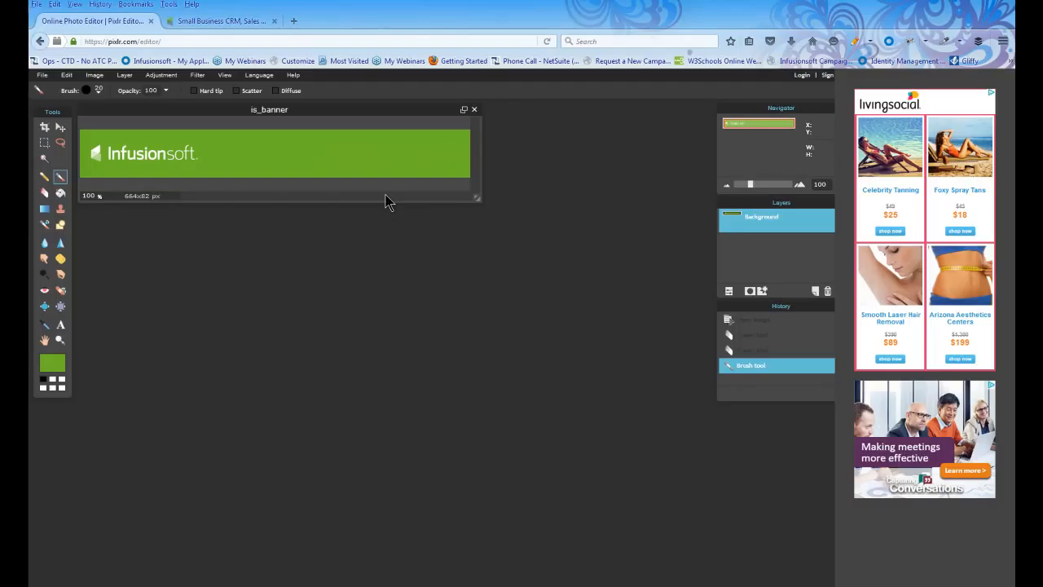
# Step: Add the text "Basic Training" to the banner beside the Infusionsoft logo
pyautogui.click(61, 326)
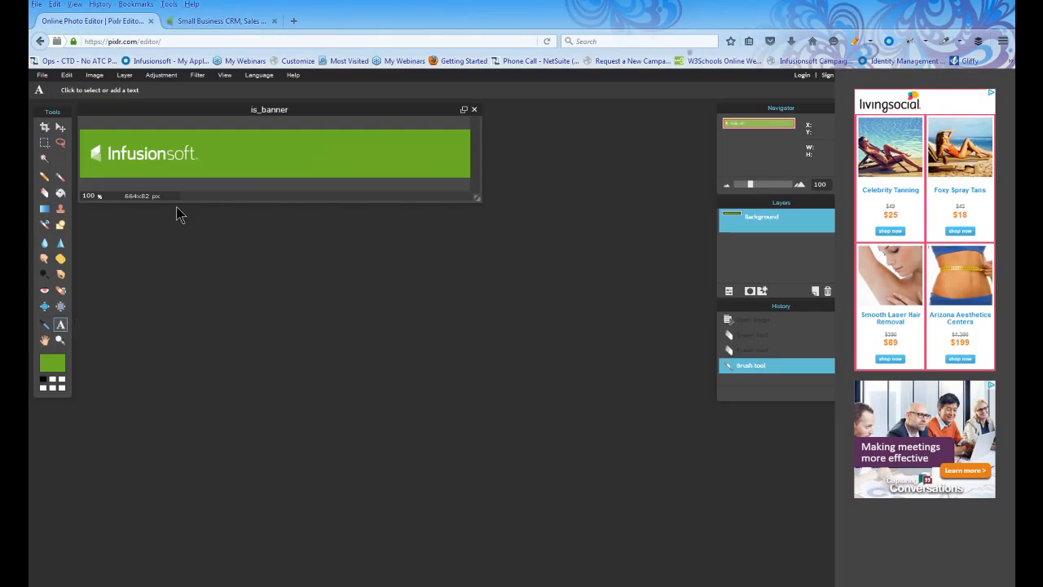
pyautogui.click(236, 153)
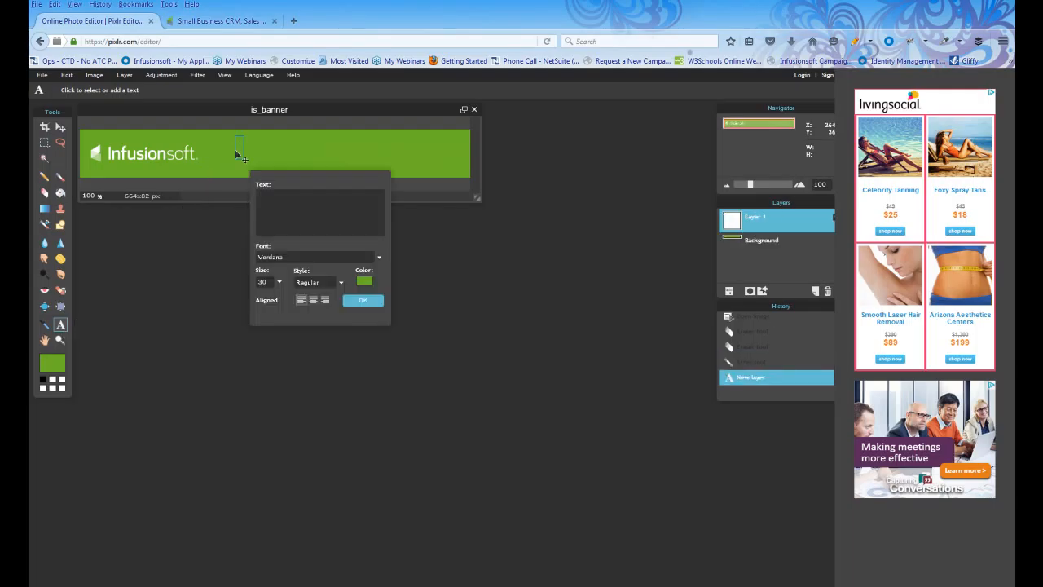
pyautogui.write('Basic Training')
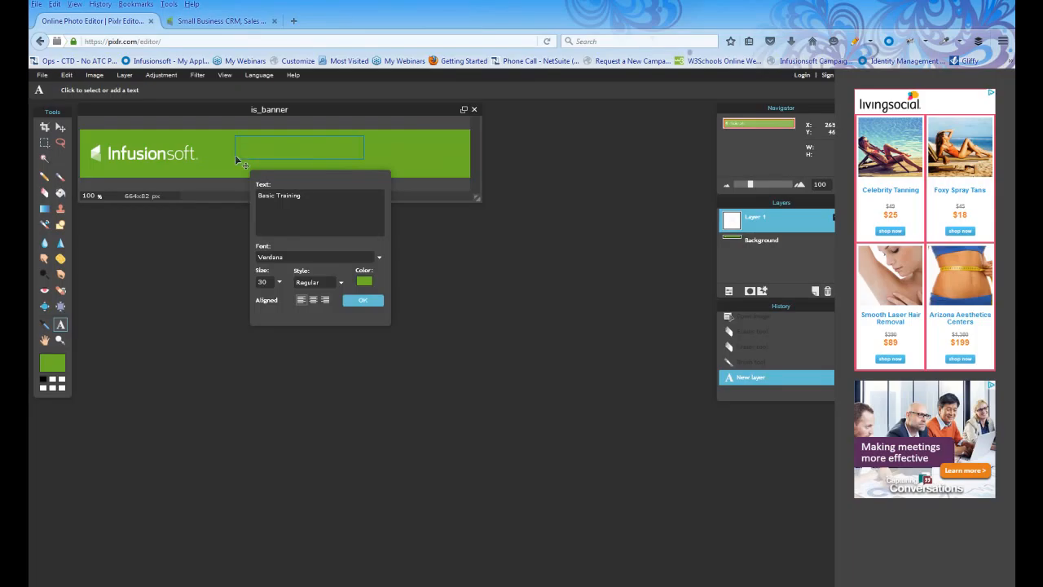
# Step: Set the color of the "Basic Training" text to white (ffffff)
pyautogui.click(363, 281)
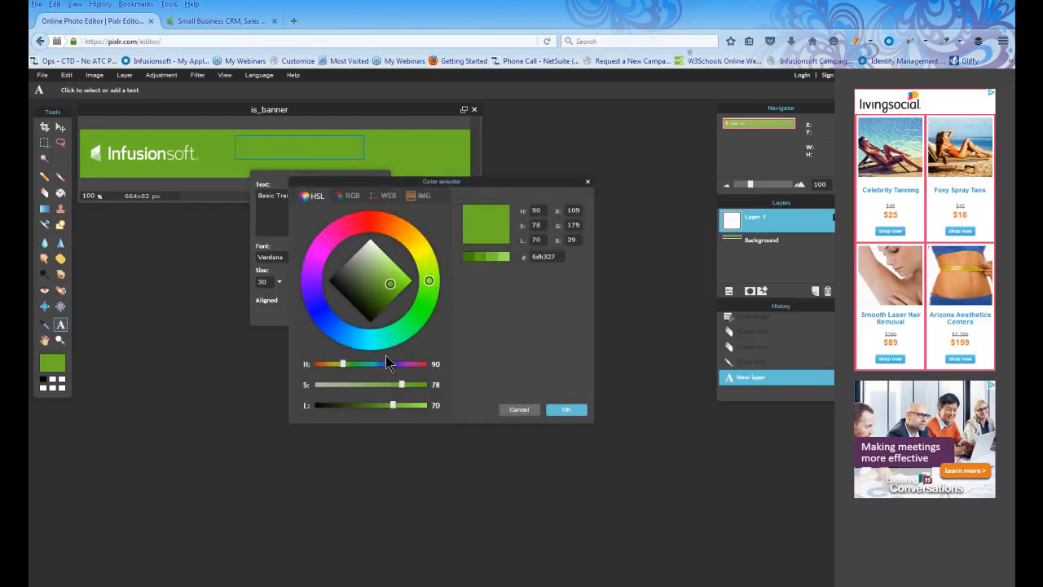
pyautogui.moveTo(558, 255); pyautogui.dragTo(518, 246)
pyautogui.write('ffff')
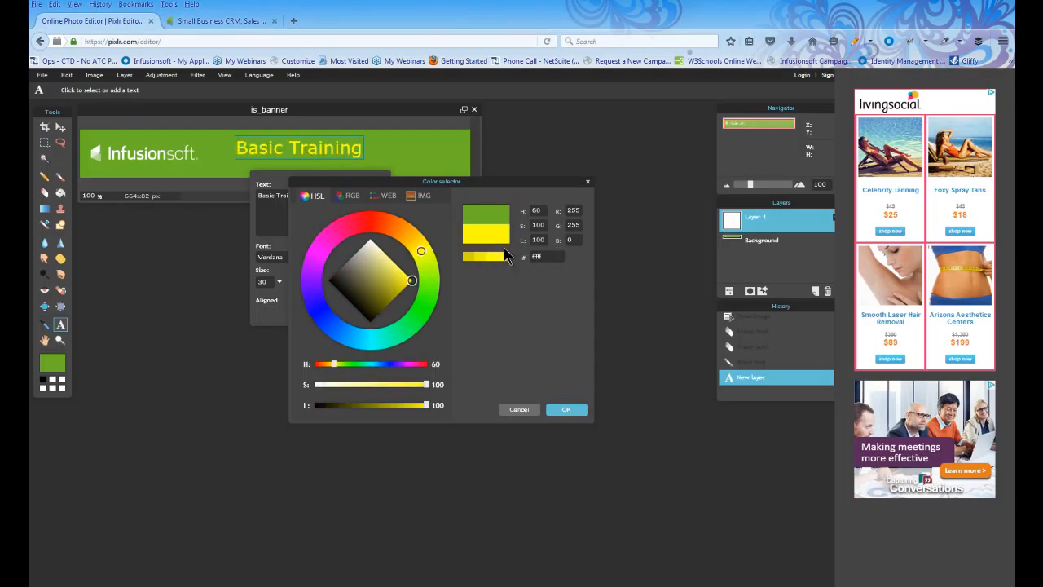
pyautogui.write('ff')
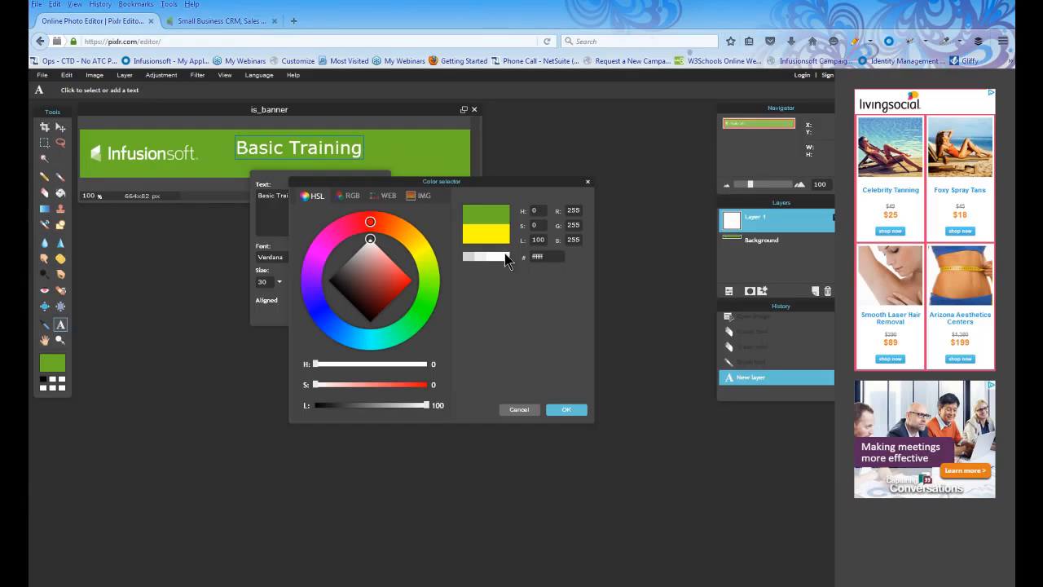
pyautogui.click(566, 410)
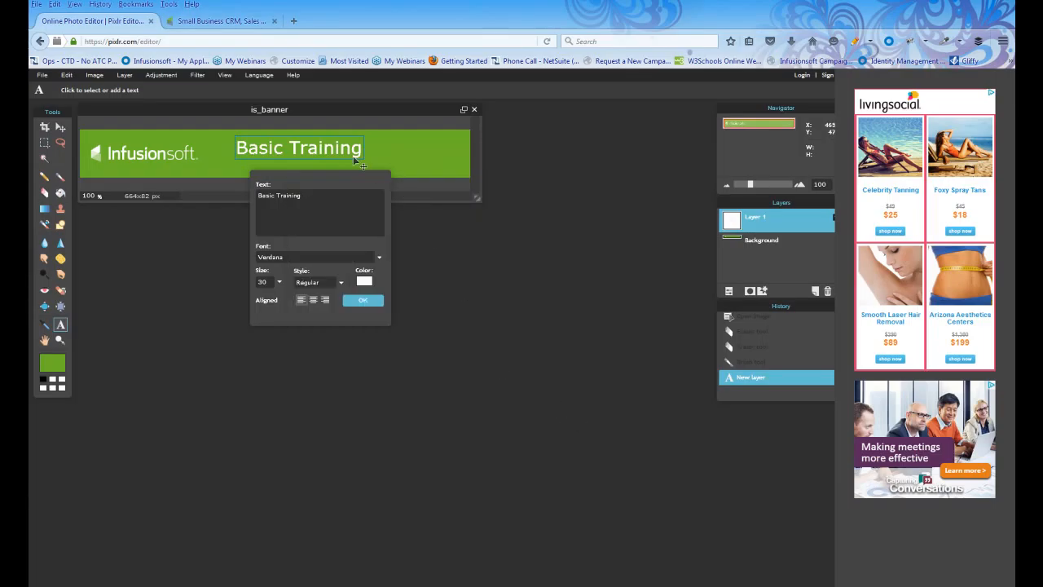
# Step: Set the font of the "Basic Training" text to Copperplate Gothic Light
pyautogui.click(338, 258)
pyautogui.scroll(-10, 319, 301)
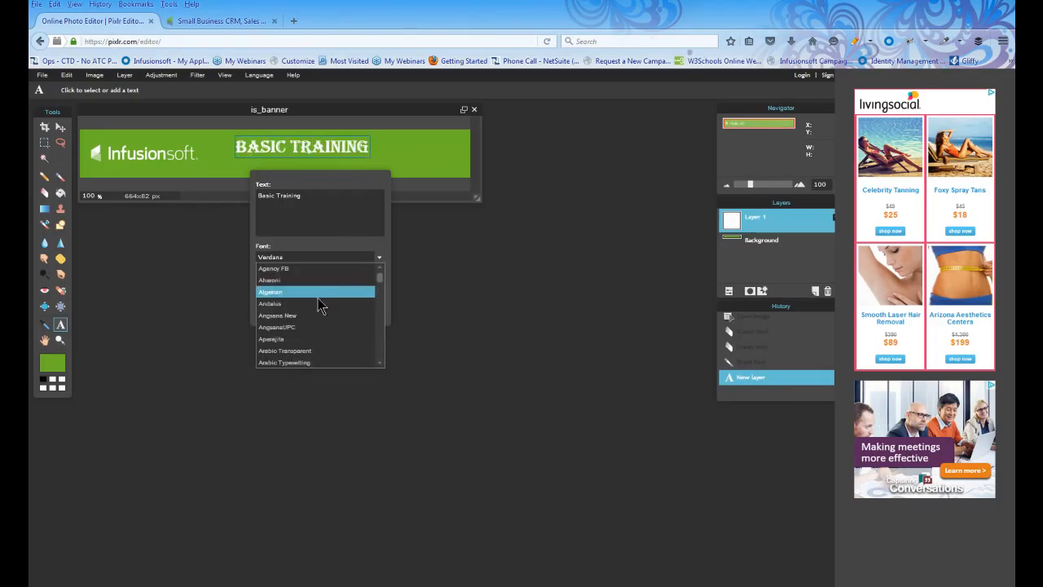
pyautogui.scroll(-15, 314, 315)
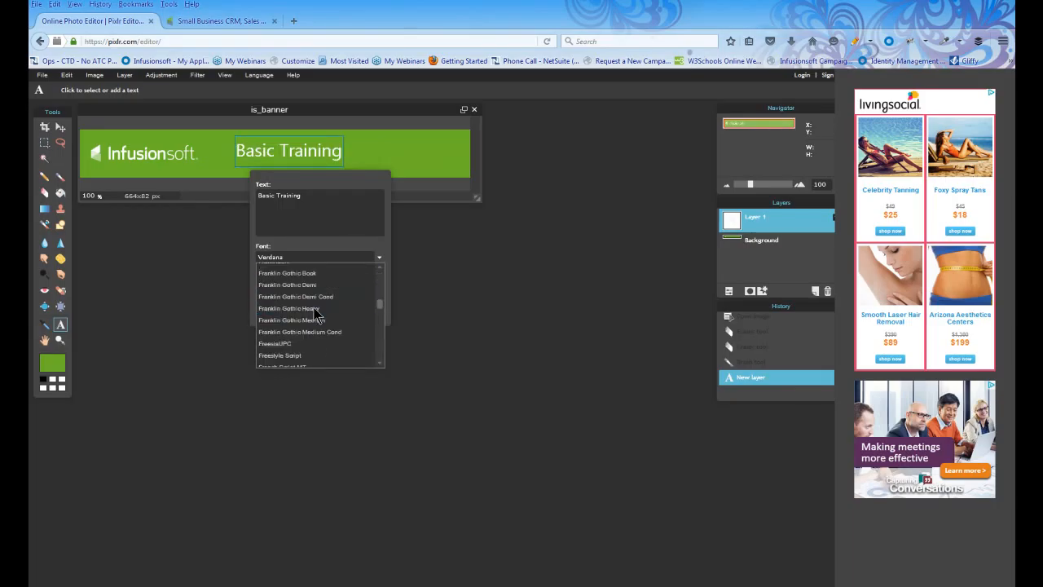
pyautogui.scroll(-7, 315, 315)
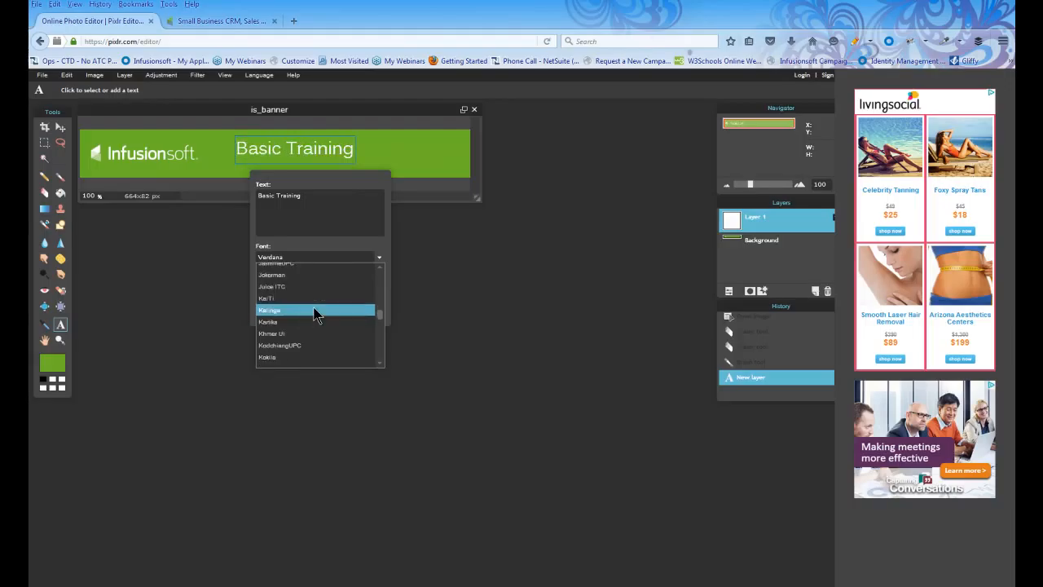
pyautogui.scroll(-9, 316, 315)
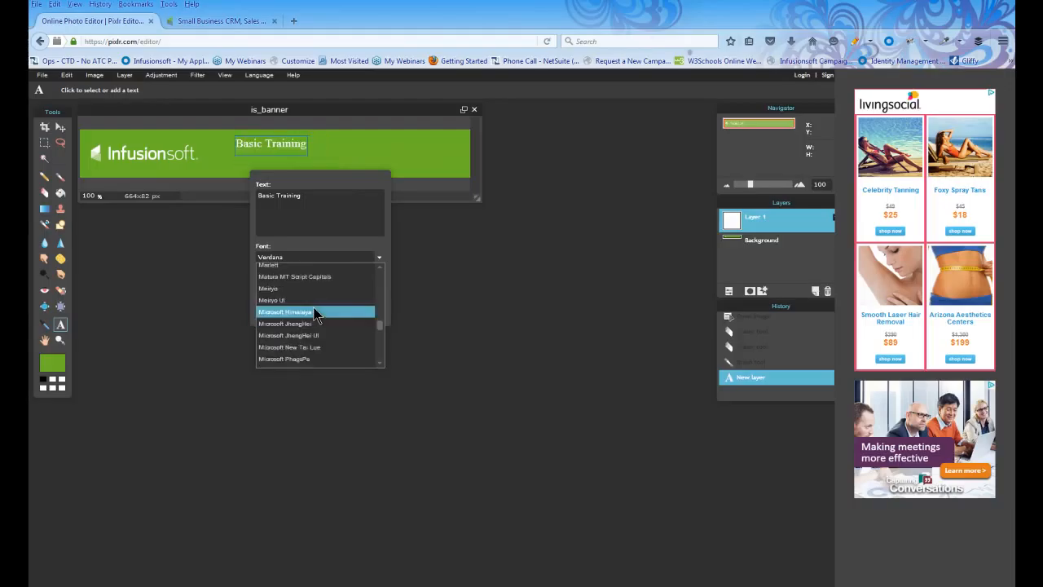
pyautogui.scroll(20, 314, 315)
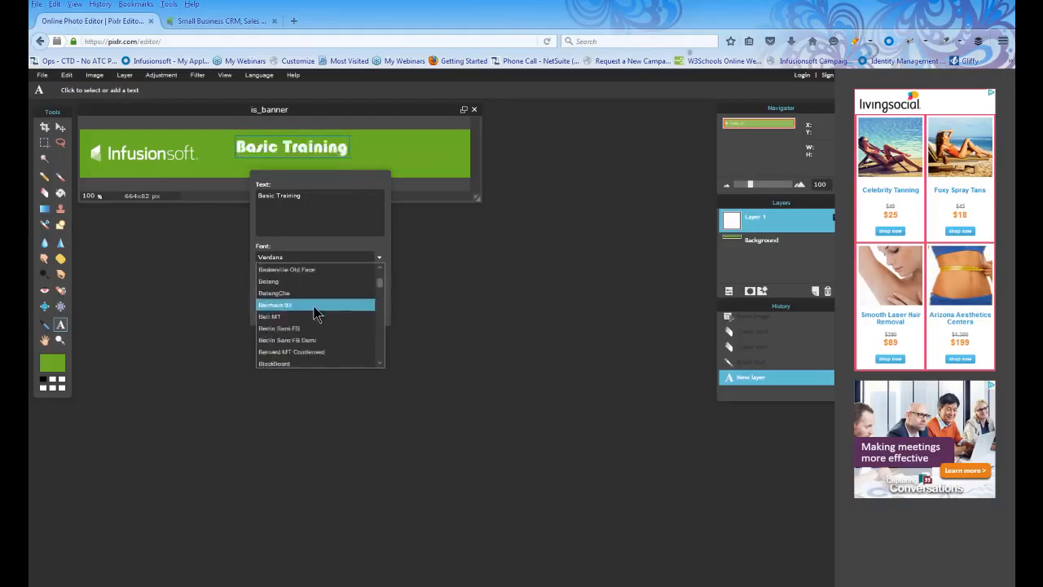
pyautogui.scroll(-10, 314, 315)
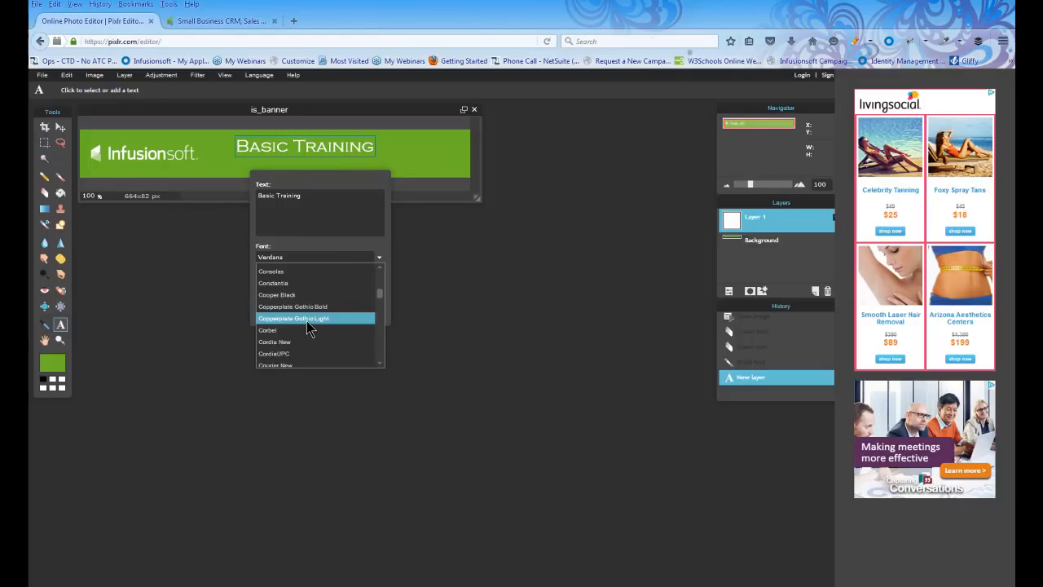
pyautogui.click(308, 320)
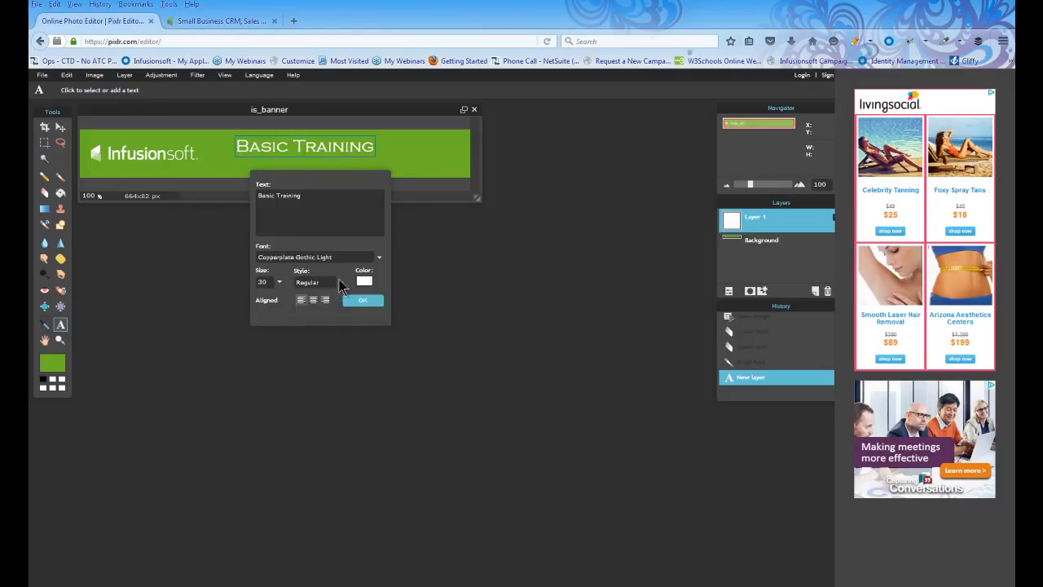
# Step: Set the "Basic Training" text size to 35 and move the text toward the banner's lower right
pyautogui.click(340, 284)
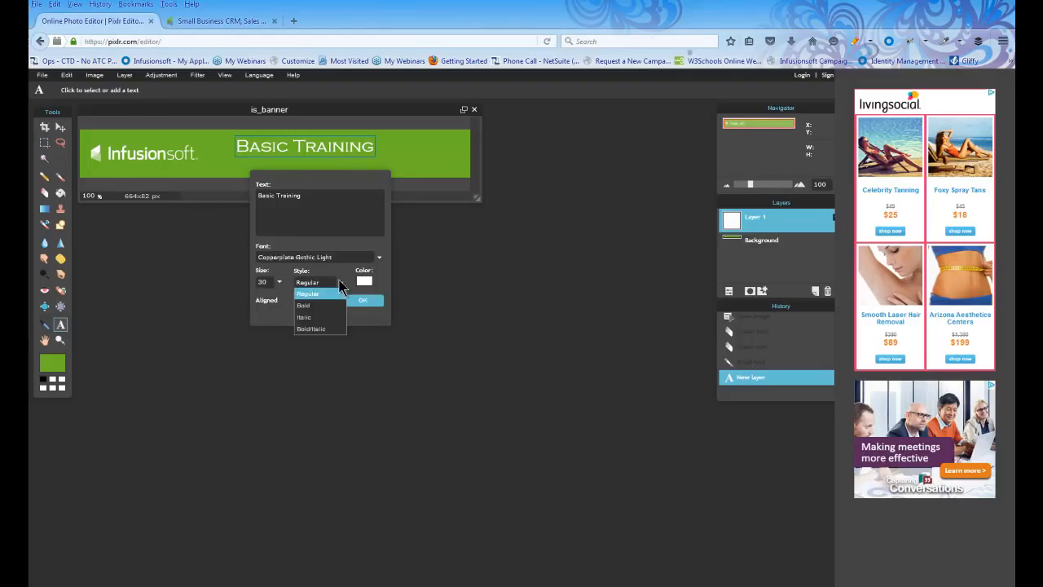
pyautogui.click(278, 281)
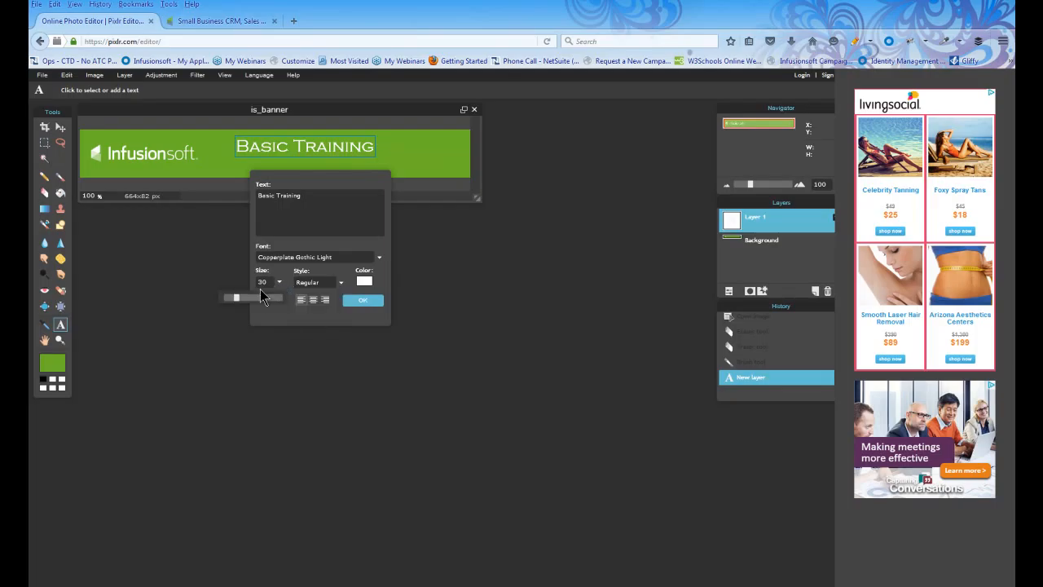
pyautogui.click(249, 298)
pyautogui.click(238, 298)
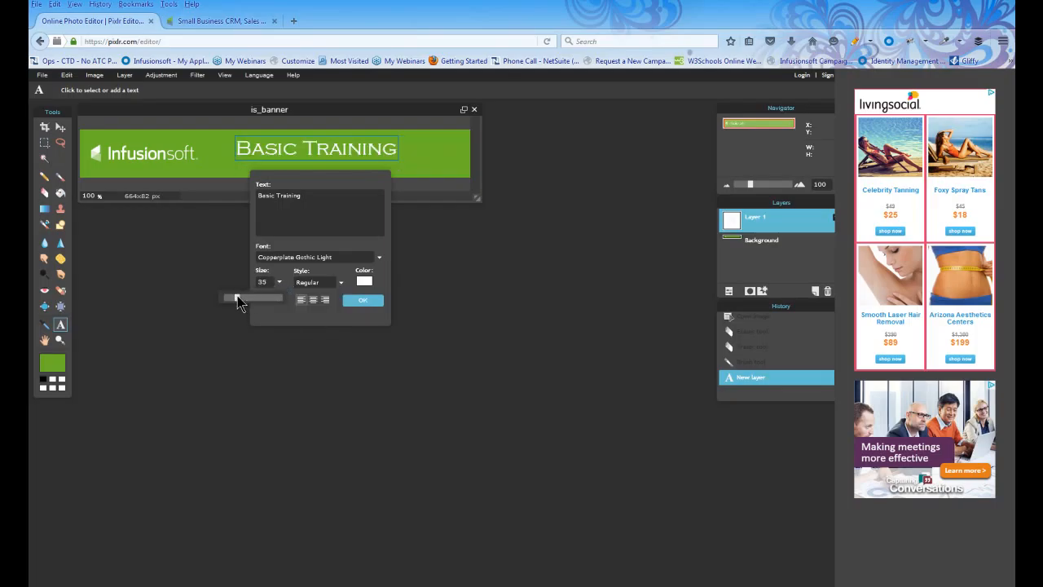
pyautogui.click(363, 301)
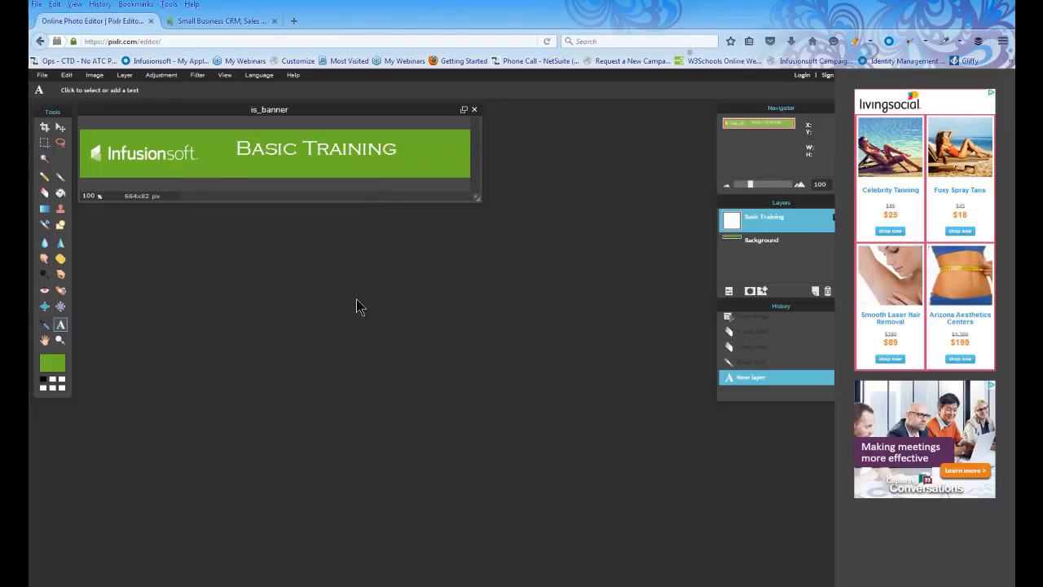
pyautogui.click(60, 128)
pyautogui.moveTo(269, 153); pyautogui.dragTo(320, 165)
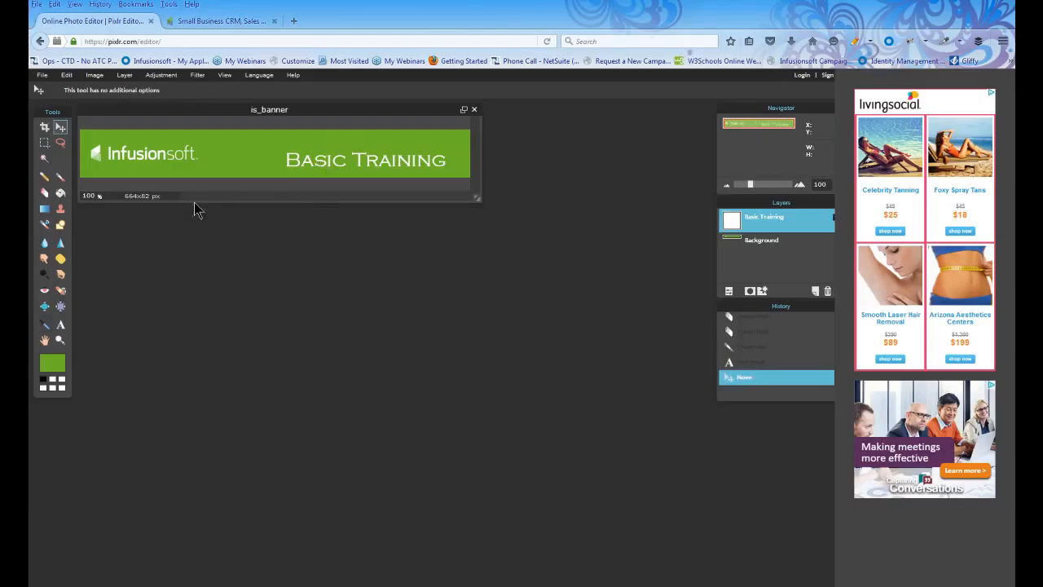
# Step: Save the banner to the computer as is_banner123 in full-quality transparent PNG format
pyautogui.click(42, 75)
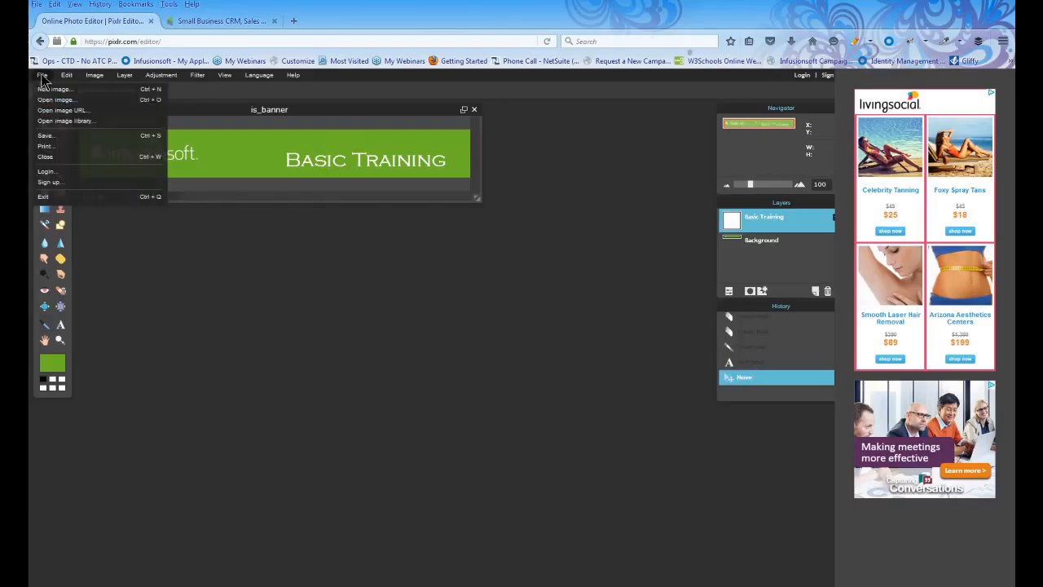
pyautogui.click(45, 135)
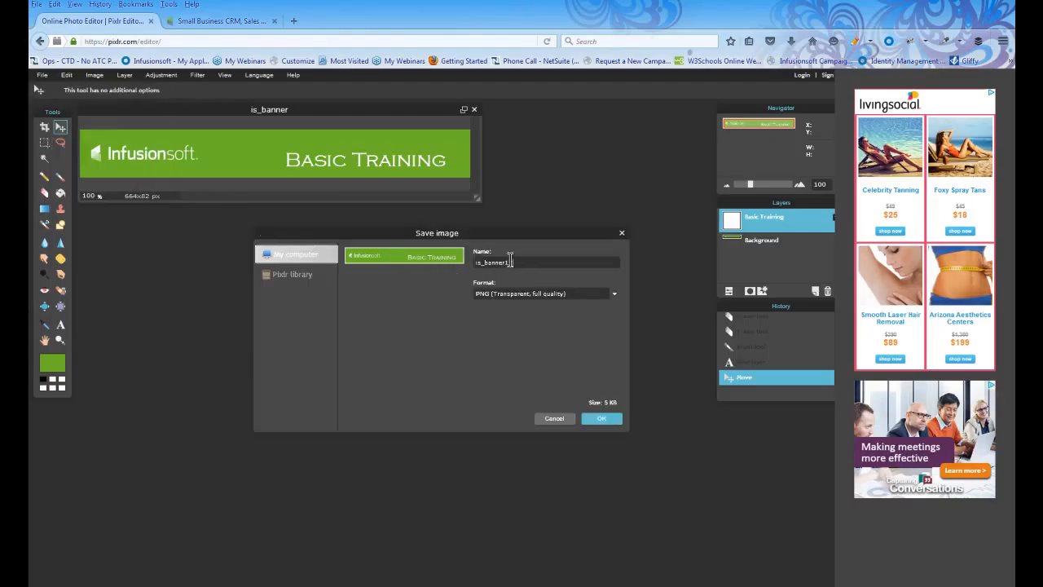
pyautogui.click(600, 422)
pyautogui.click(499, 313)
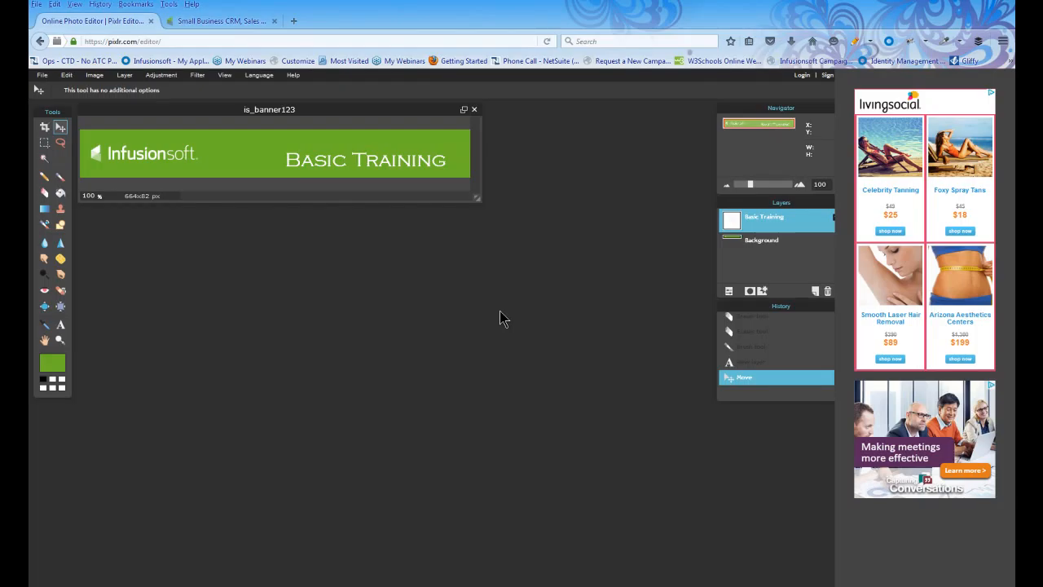
# Step: Open the H&H Honey website in a new browser tab by looking up "h and h honey" and dismiss its newsletter pop-up
pyautogui.click(294, 21)
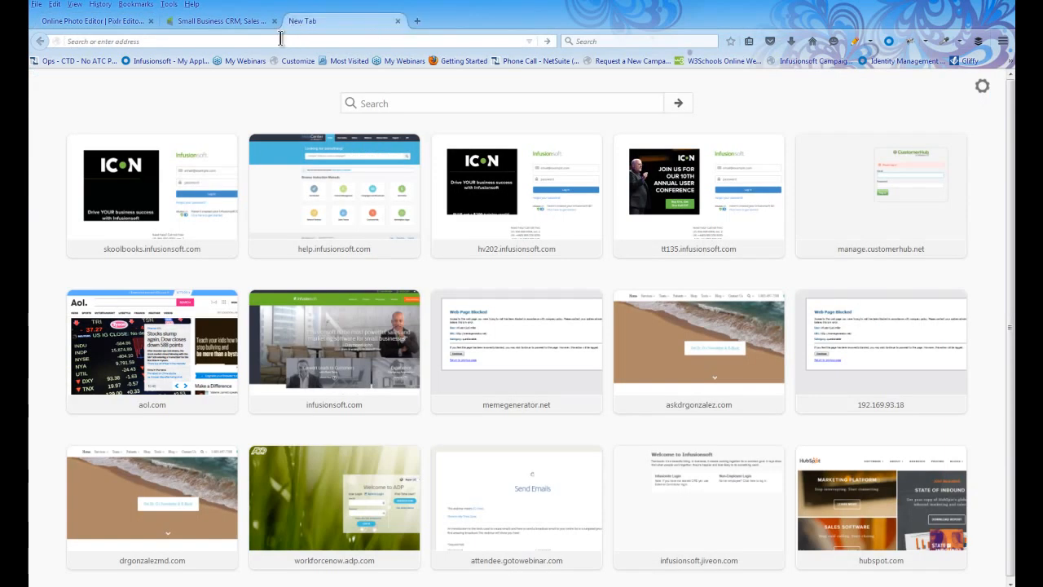
pyautogui.write('h and ')
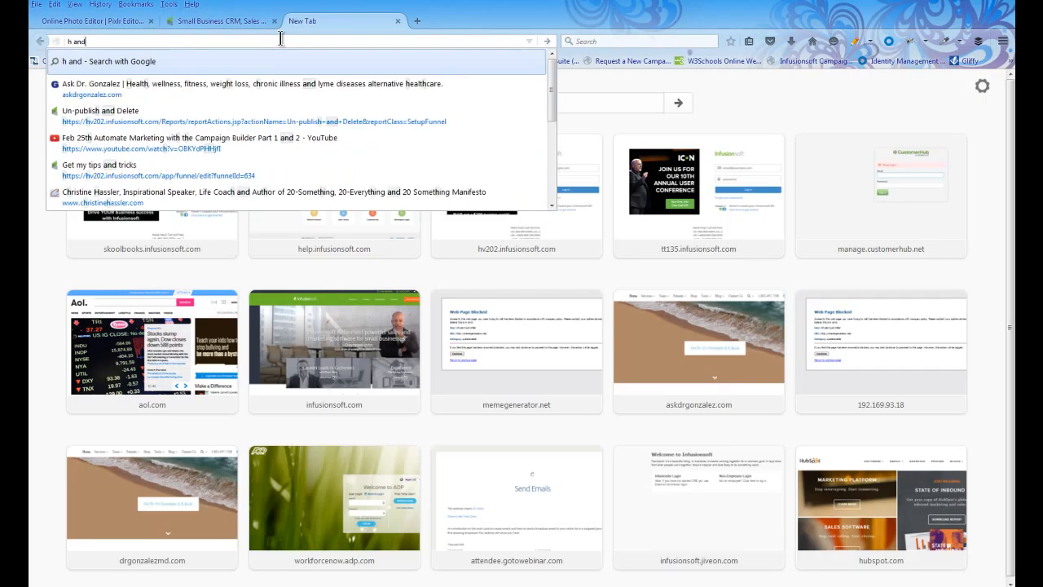
pyautogui.write('h honey')
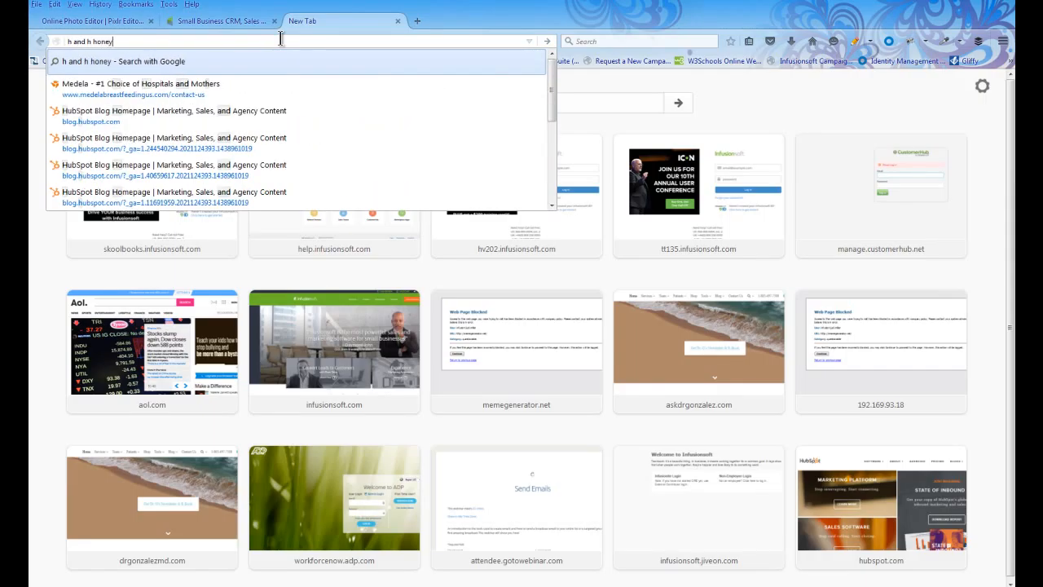
pyautogui.press('Return')
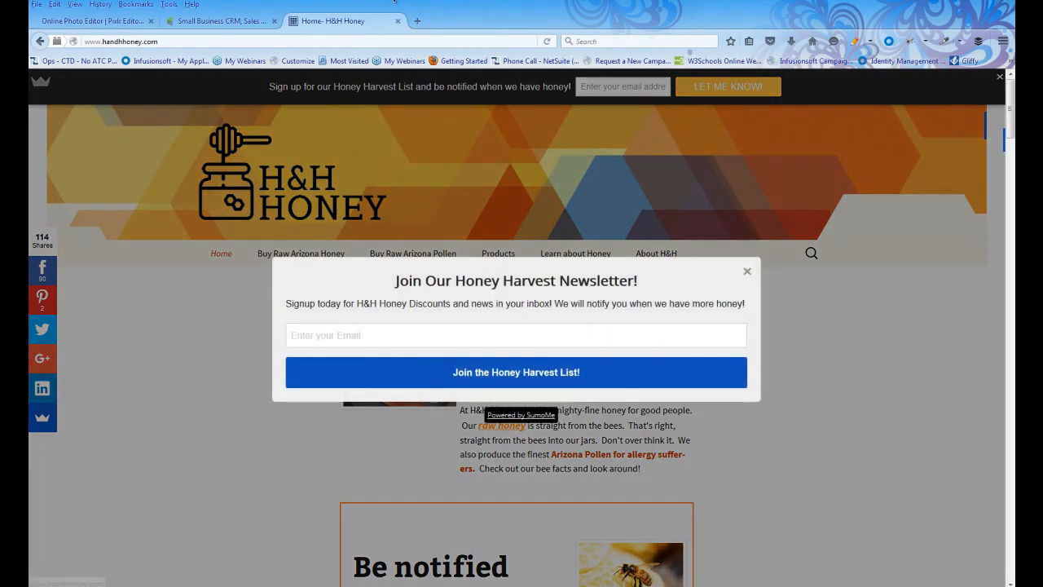
pyautogui.click(746, 271)
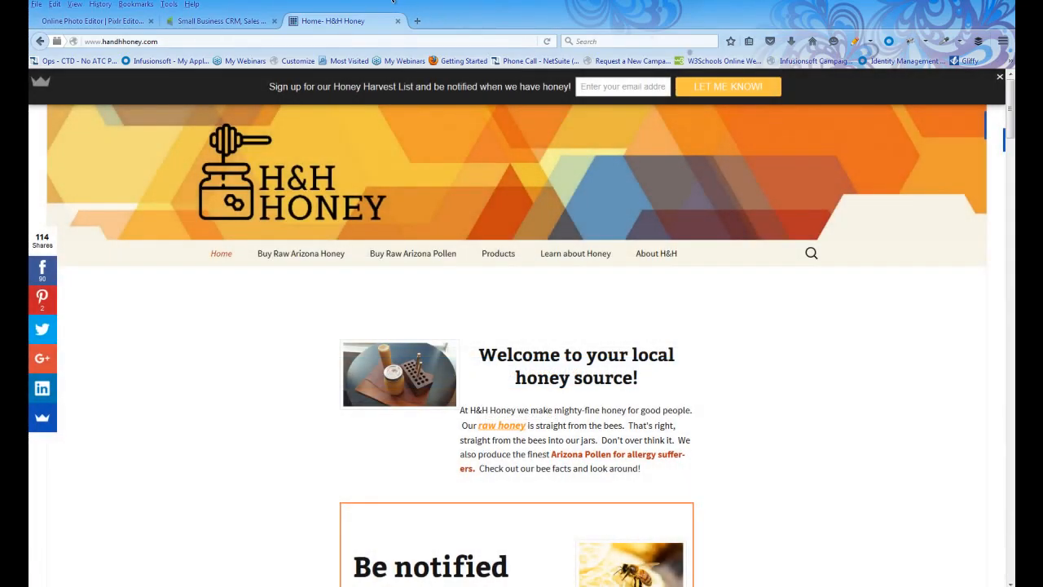
# Step: Capture the part of the website header with the H&H Honey logo, trimming the upper edge, and start saving the capture
pyautogui.press('Print')
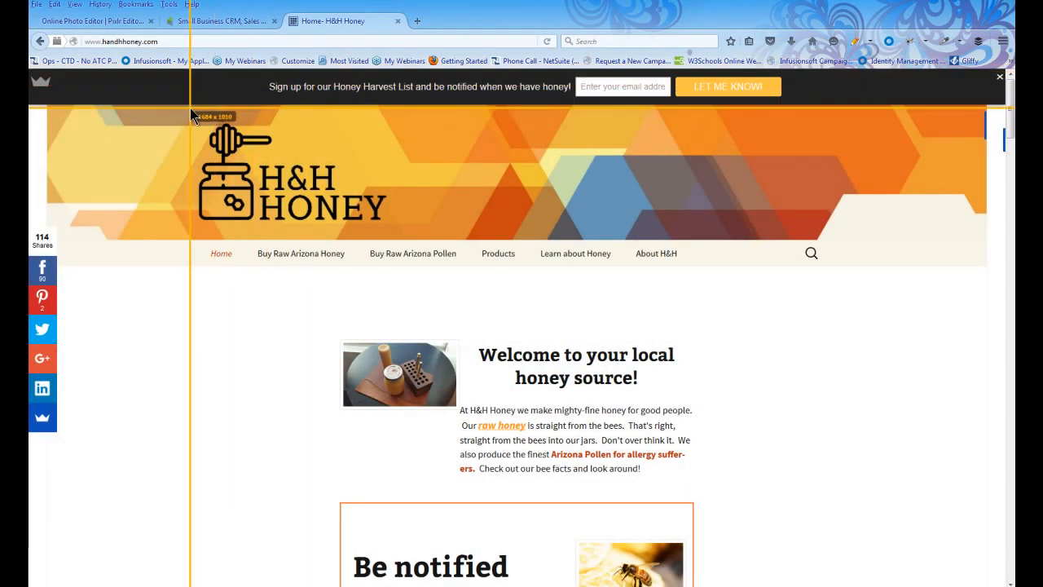
pyautogui.moveTo(193, 107); pyautogui.dragTo(626, 234)
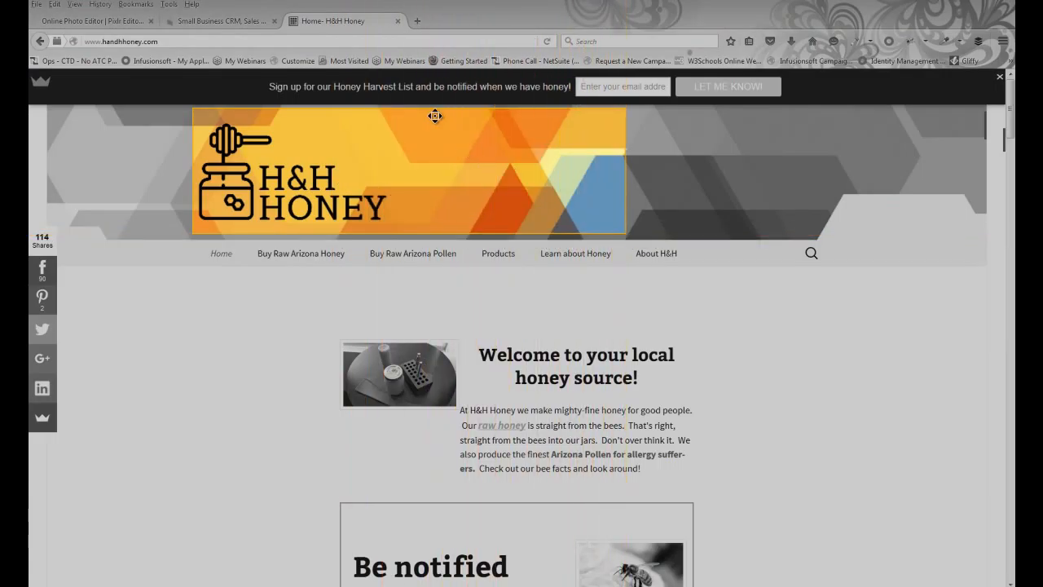
pyautogui.moveTo(432, 107)
pyautogui.mouseDown()
pyautogui.moveTo(431, 137)
pyautogui.moveTo(430, 122)
pyautogui.mouseUp()
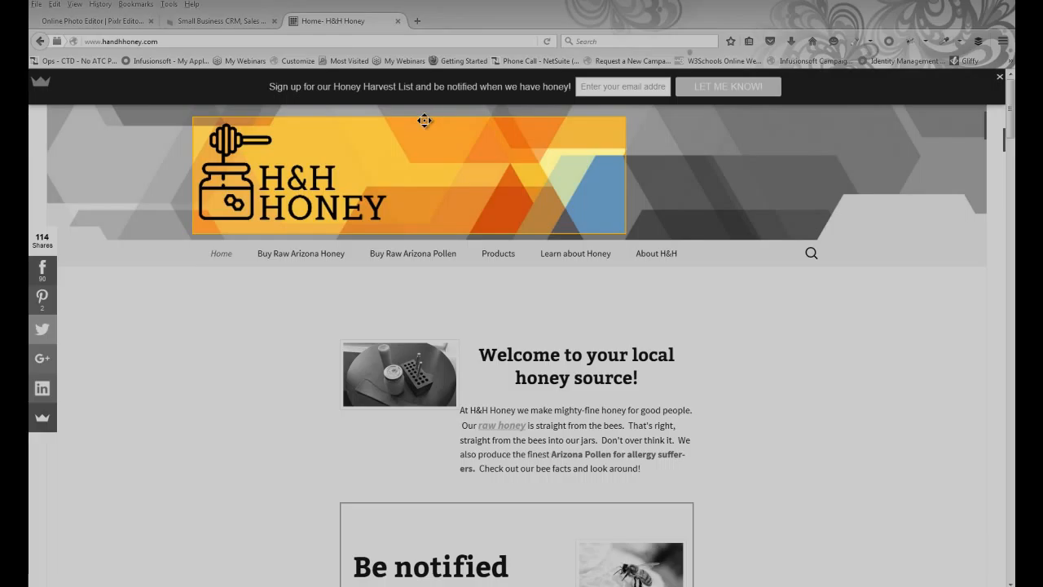
pyautogui.click(207, 251)
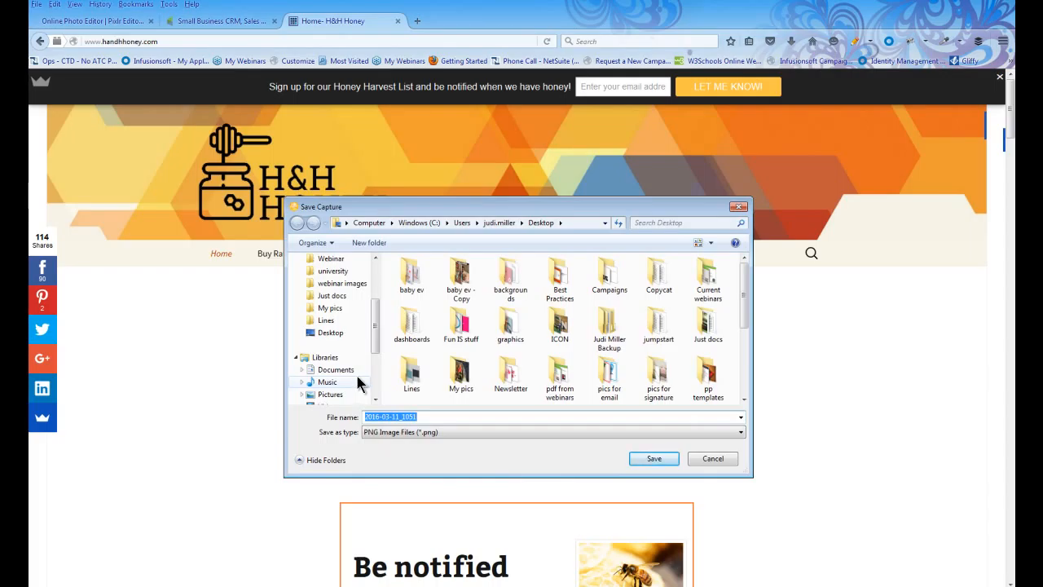
# Step: Save the header capture to the Desktop as a PNG file named "h and h"
pyautogui.write('h ah')
pyautogui.press('BackSpace')
pyautogui.write('nd h')
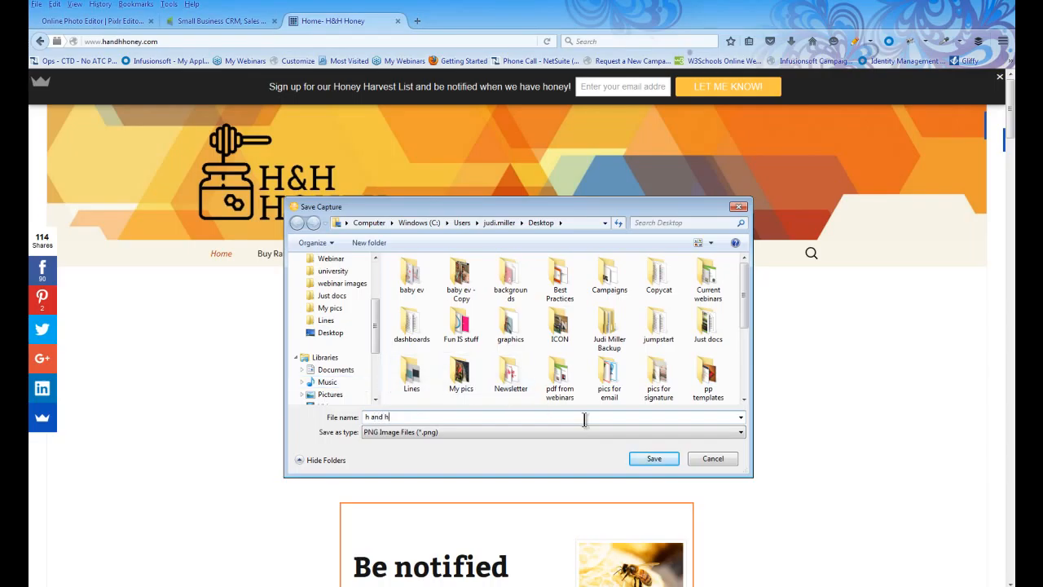
pyautogui.click(641, 458)
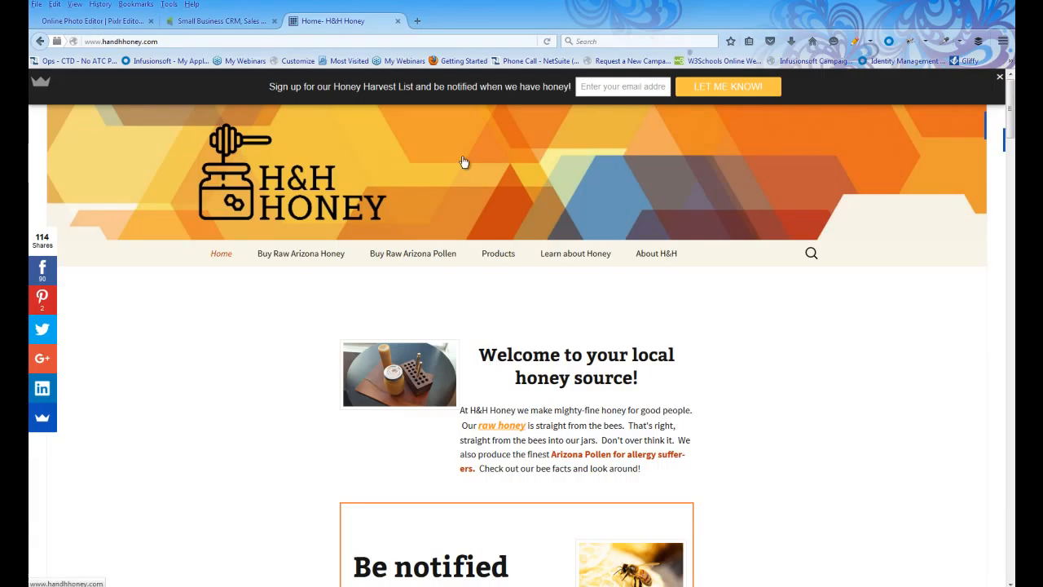
# Step: Switch to Pixlr Editor, close is_banner123 without saving again, and open the h_and_h image from the Desktop
pyautogui.click(116, 27)
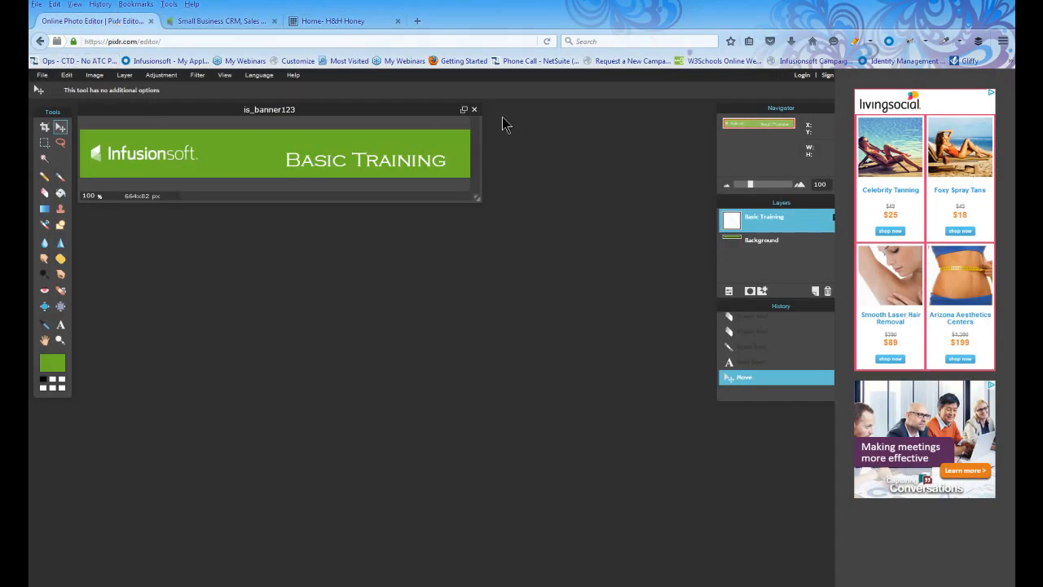
pyautogui.click(476, 110)
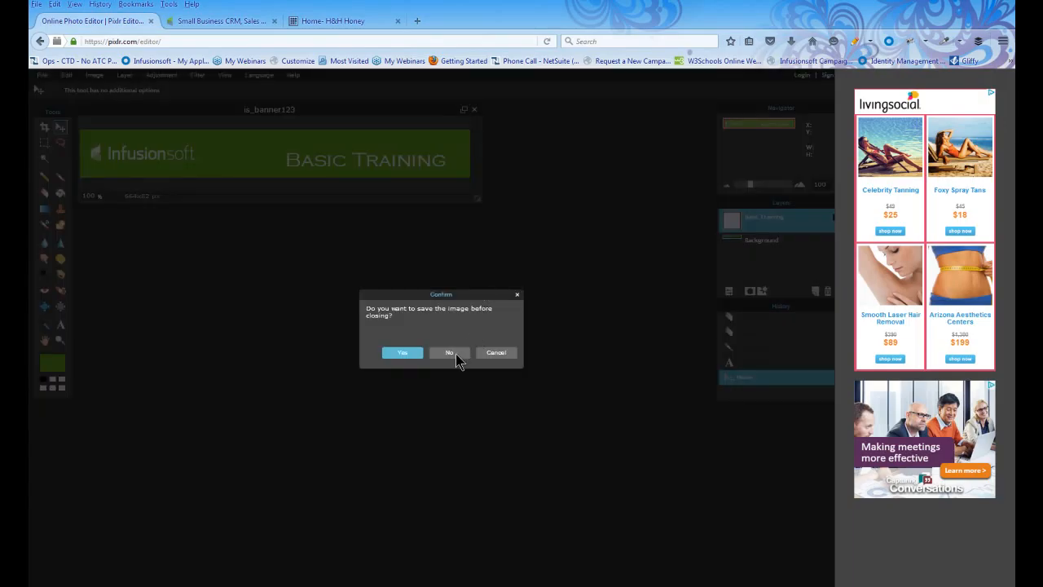
pyautogui.click(457, 353)
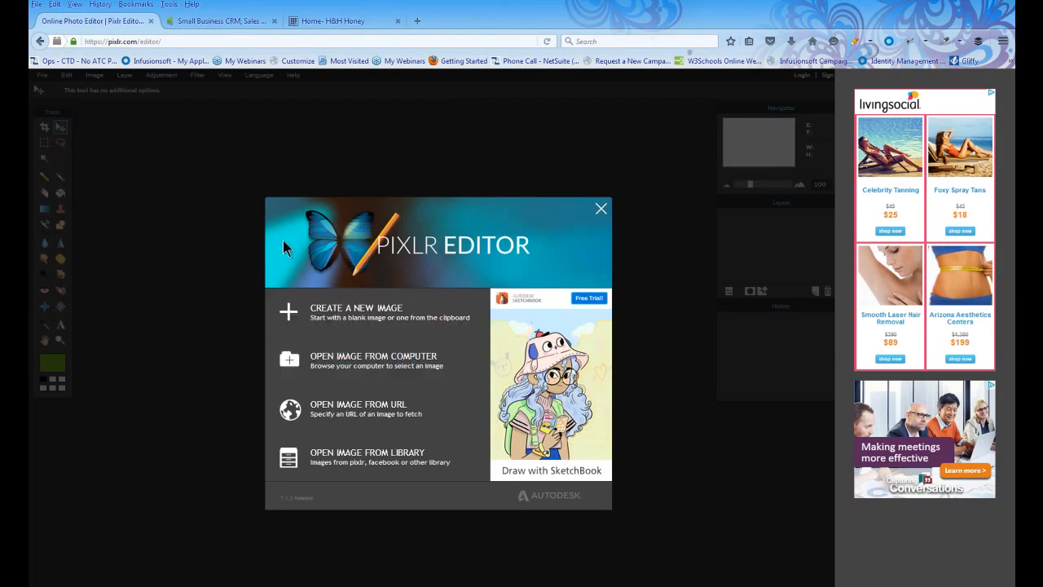
pyautogui.click(366, 358)
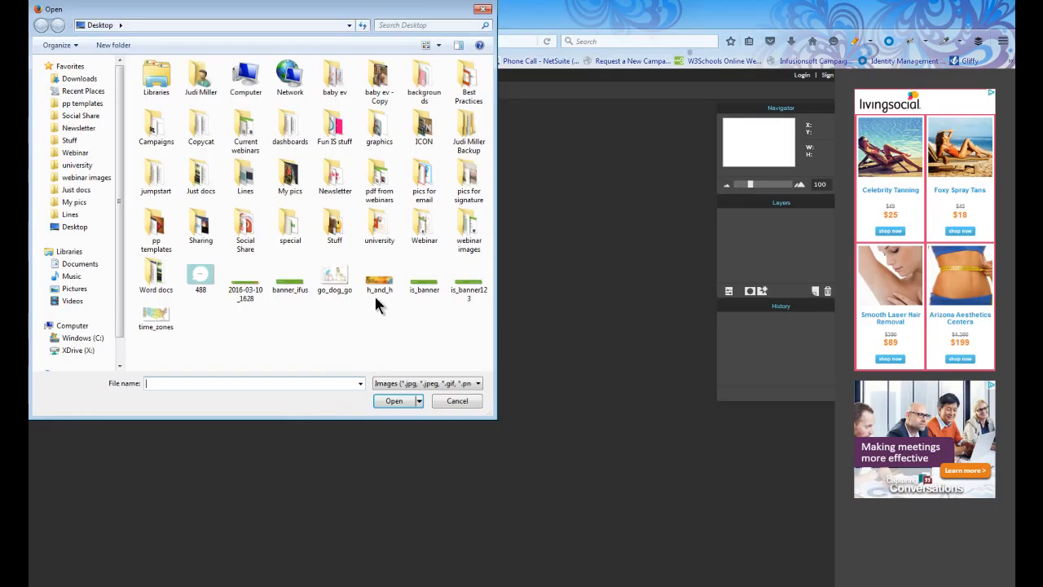
pyautogui.doubleClick(380, 285)
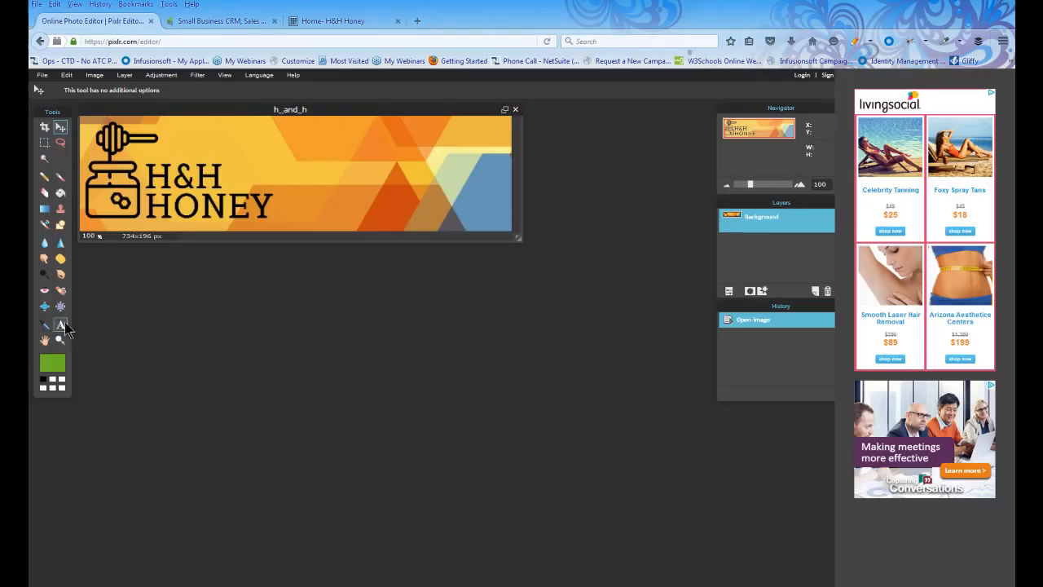
# Step: Add the text "buy now" to the h_and_h image, just after the word HONEY
pyautogui.click(61, 326)
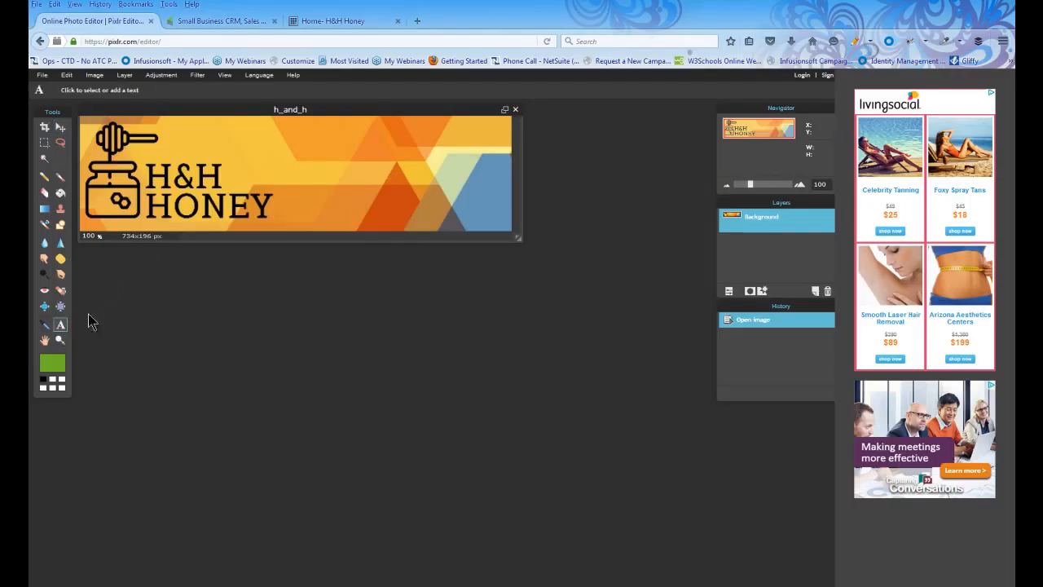
pyautogui.click(279, 206)
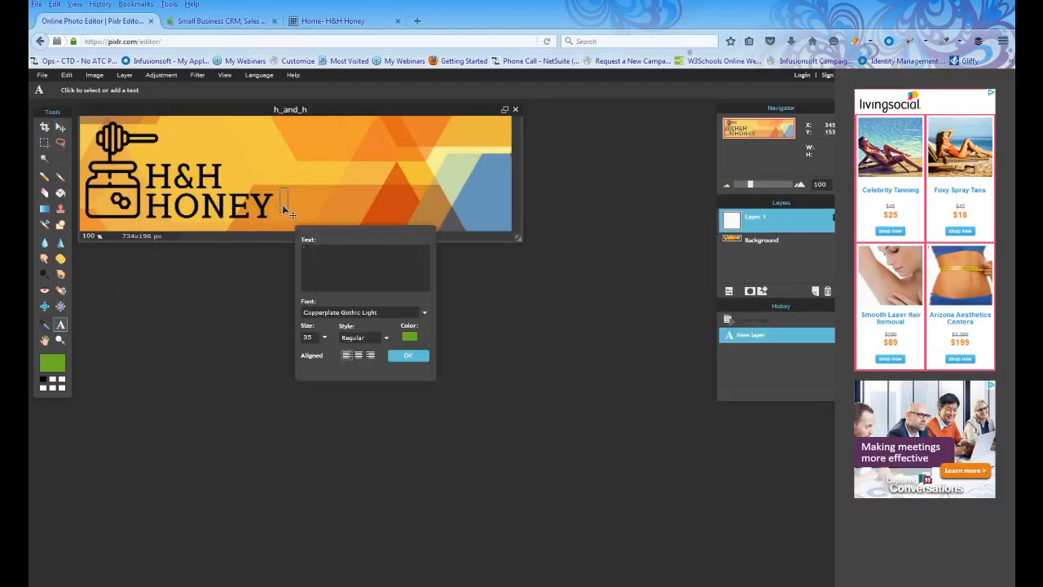
pyautogui.write('visit us now')
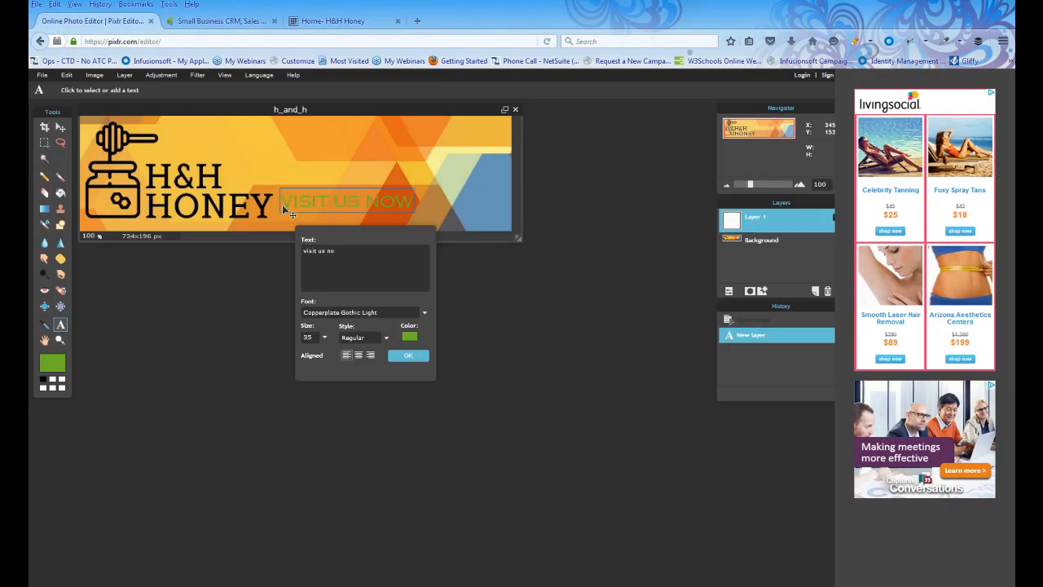
pyautogui.write('buy now')
# Step: Color the "buy now" text with the blue sampled from the banner (6795b5) and place it in the banner's upper-right corner
pyautogui.click(409, 336)
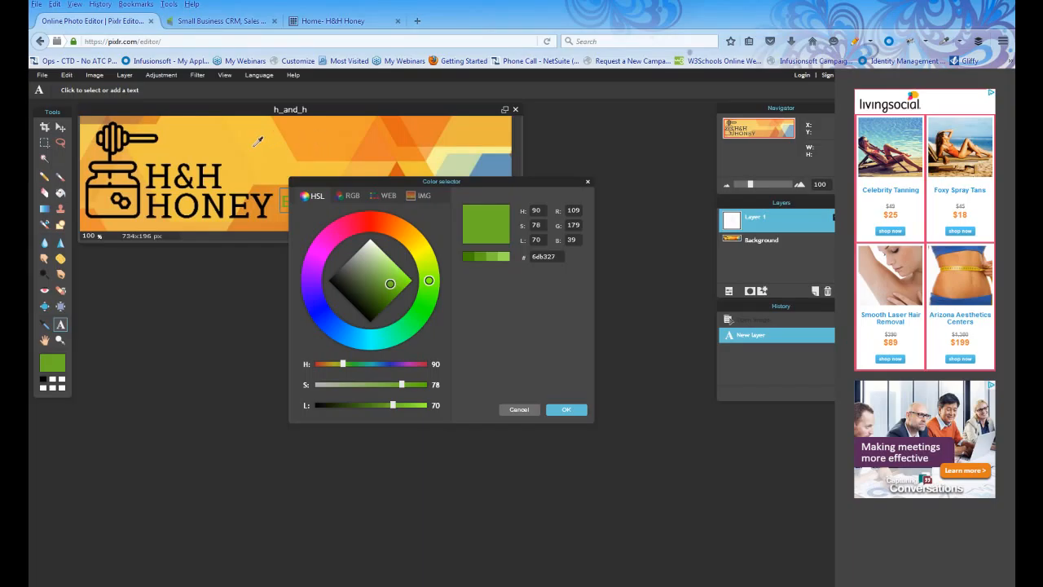
pyautogui.click(494, 164)
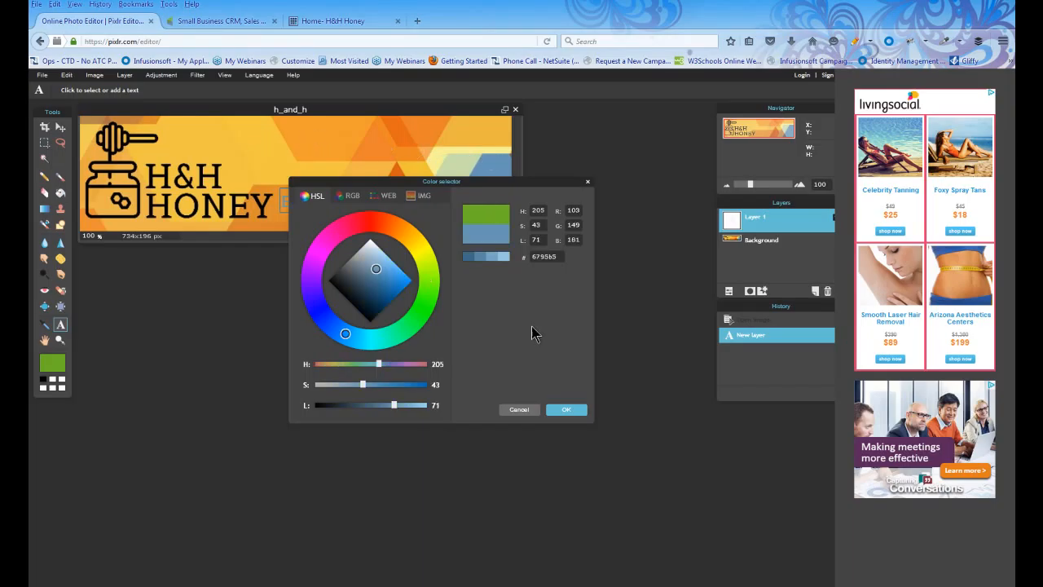
pyautogui.click(564, 409)
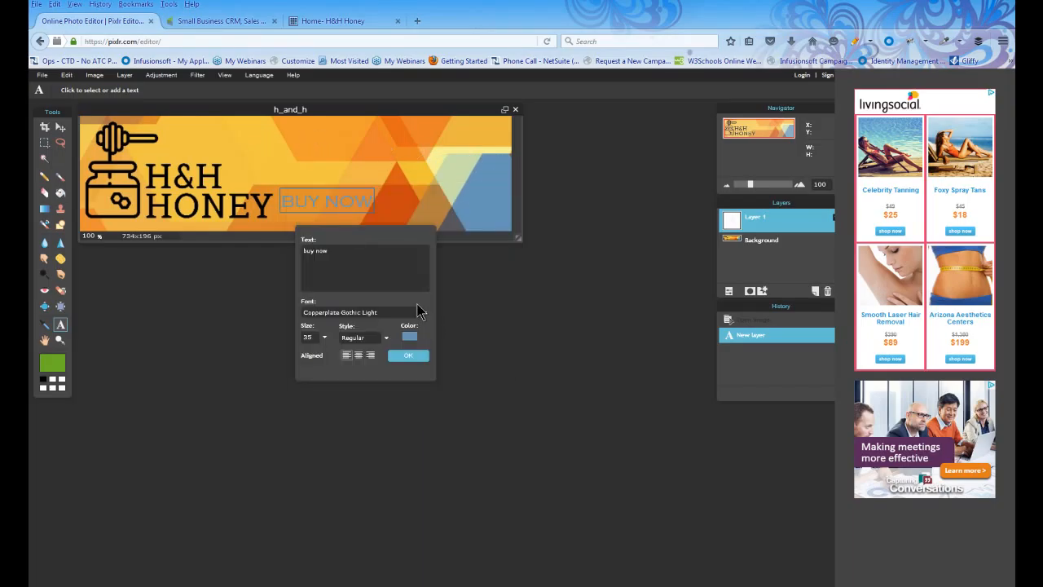
pyautogui.moveTo(345, 189); pyautogui.dragTo(470, 124)
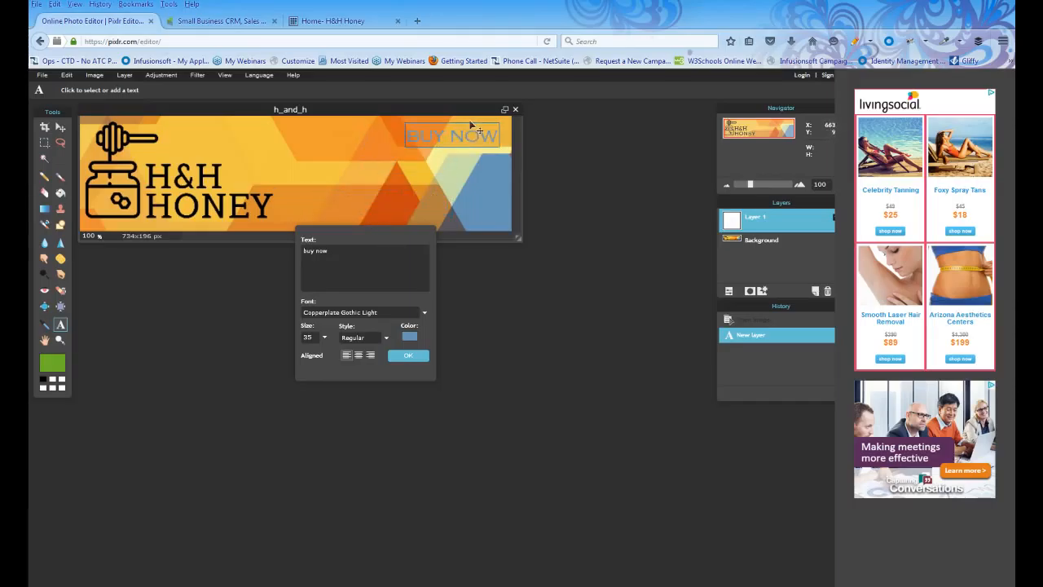
pyautogui.click(404, 361)
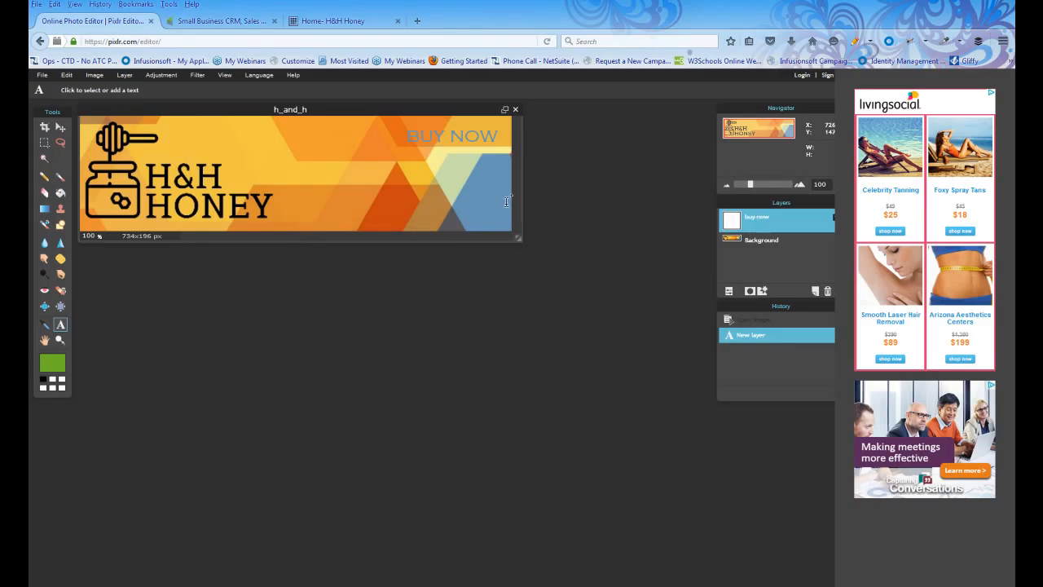
# Step: Resize the image to 250 pixels wide with constrained proportions and move the "buy now" text left so it fits on the banner
pyautogui.click(95, 75)
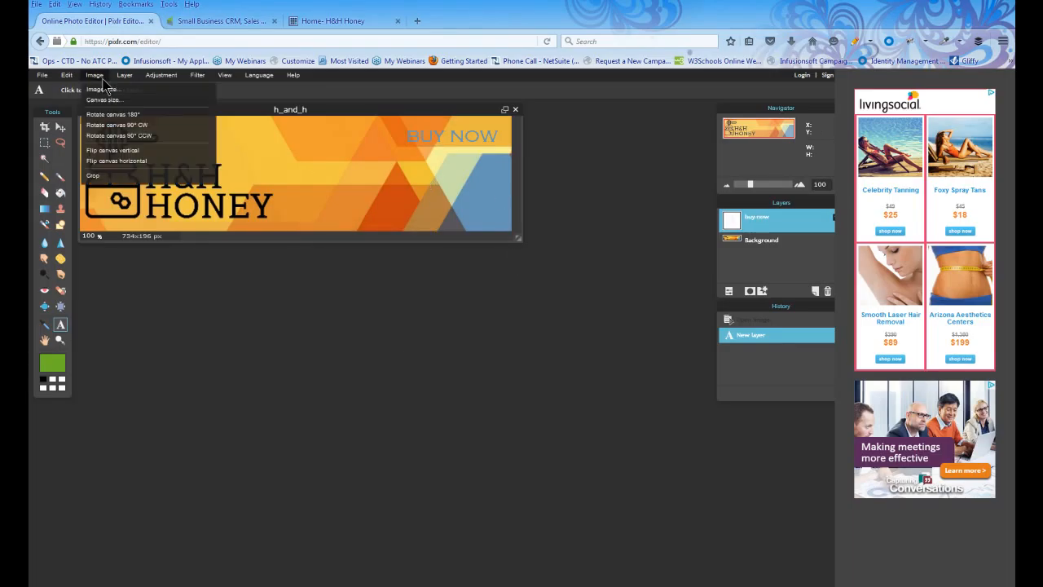
pyautogui.click(99, 89)
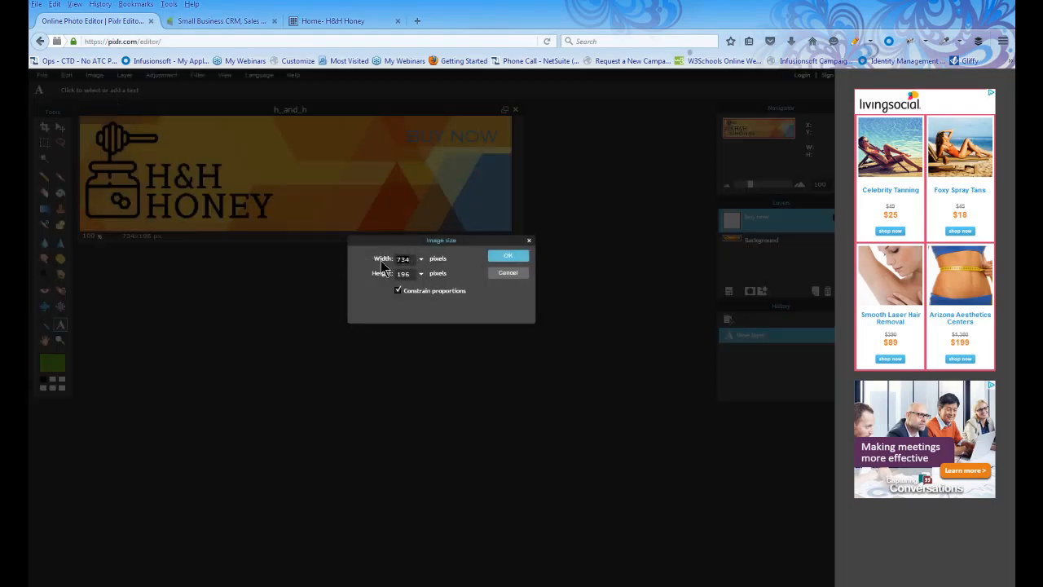
pyautogui.write('1')
pyautogui.write('50')
pyautogui.click(506, 255)
pyautogui.click(61, 127)
pyautogui.moveTo(342, 170); pyautogui.dragTo(276, 163)
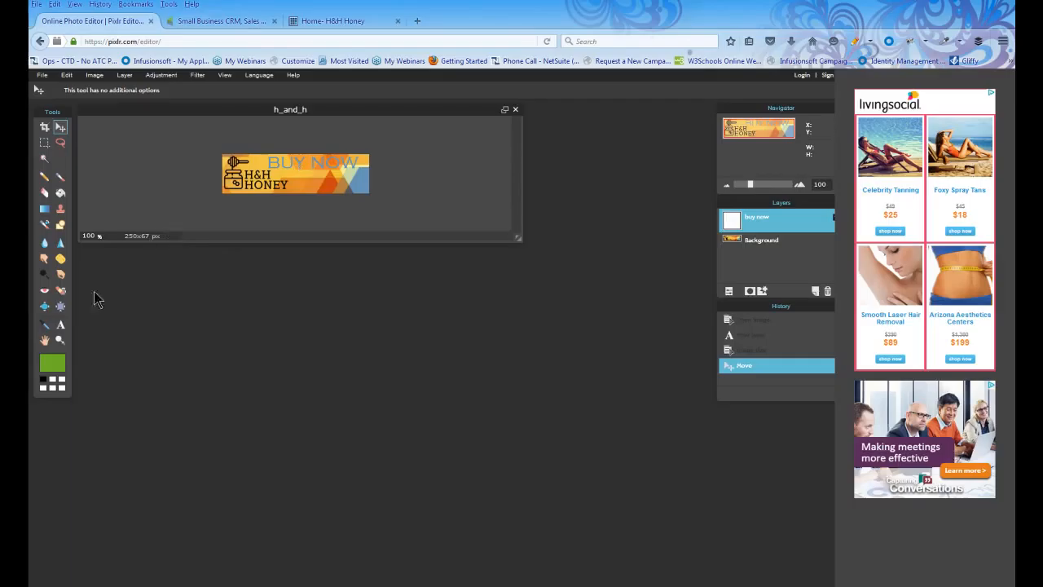
# Step: Restyle the "buy now" text as Cooper Black at size 29 and shift it slightly to the left
pyautogui.click(60, 324)
pyautogui.click(286, 161)
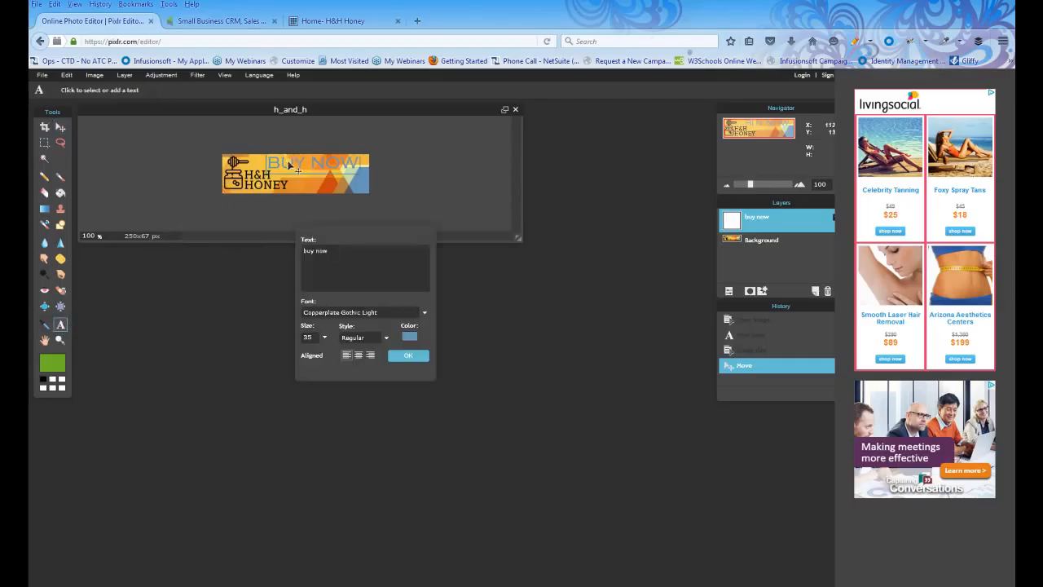
pyautogui.click(325, 337)
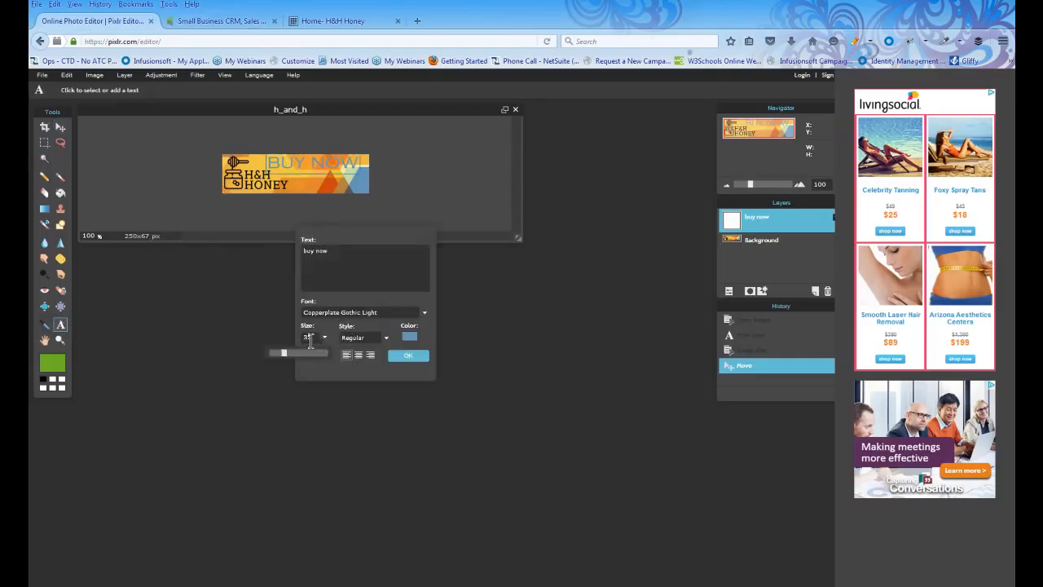
pyautogui.moveTo(289, 356); pyautogui.dragTo(278, 356)
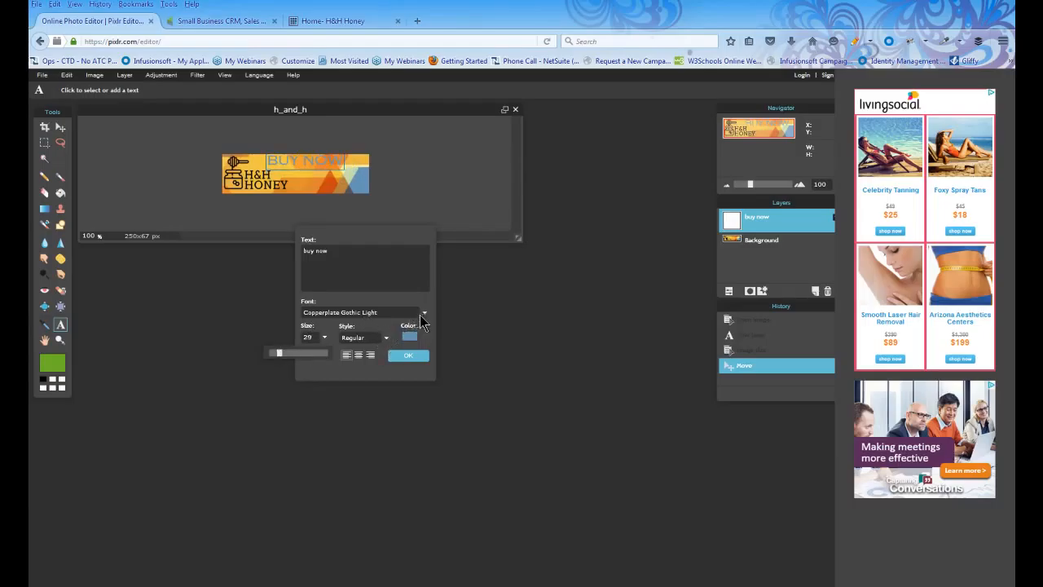
pyautogui.click(425, 313)
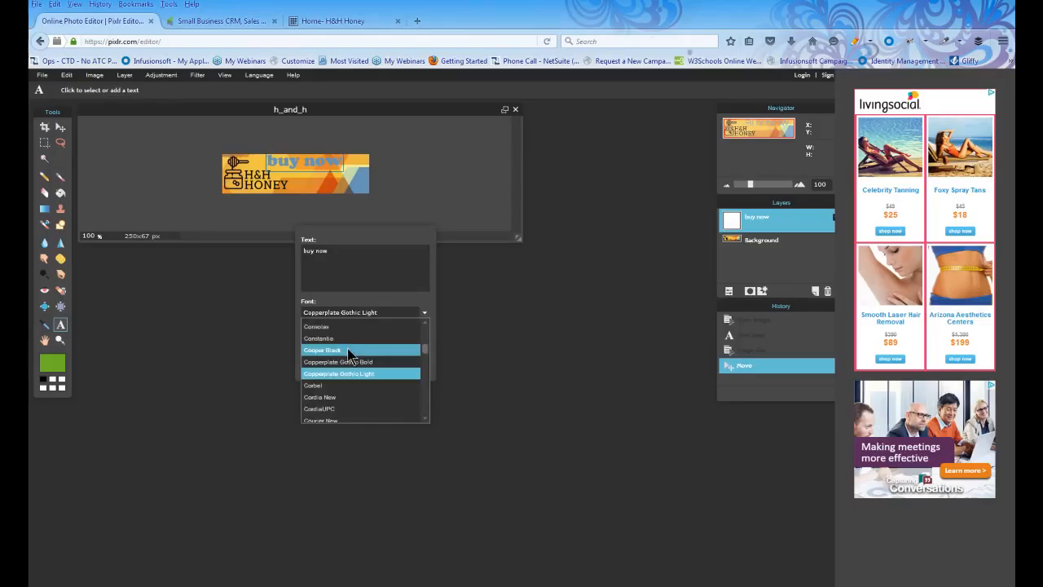
pyautogui.click(349, 350)
pyautogui.click(413, 360)
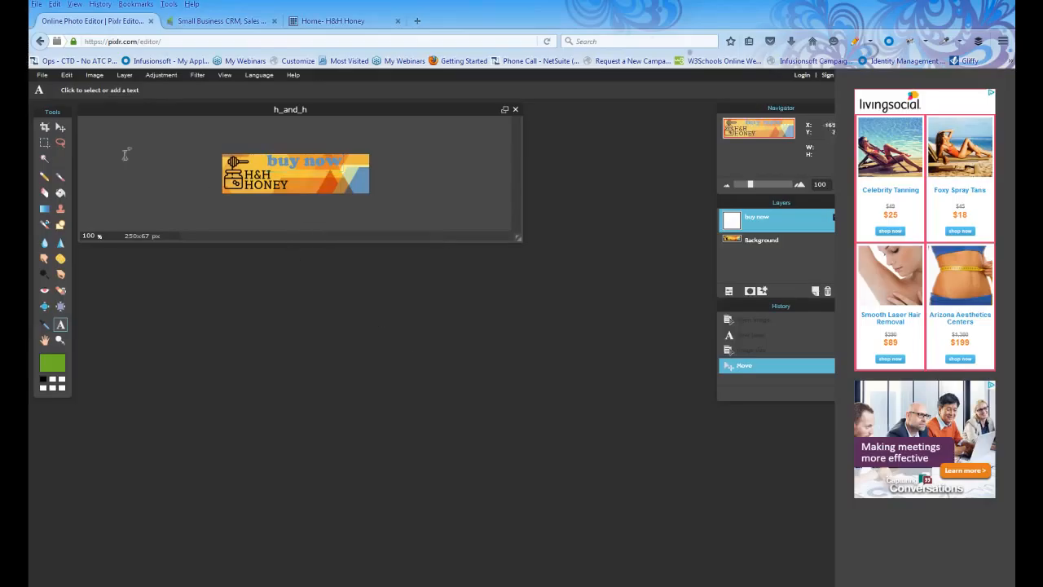
pyautogui.click(60, 127)
pyautogui.moveTo(266, 165); pyautogui.dragTo(259, 165)
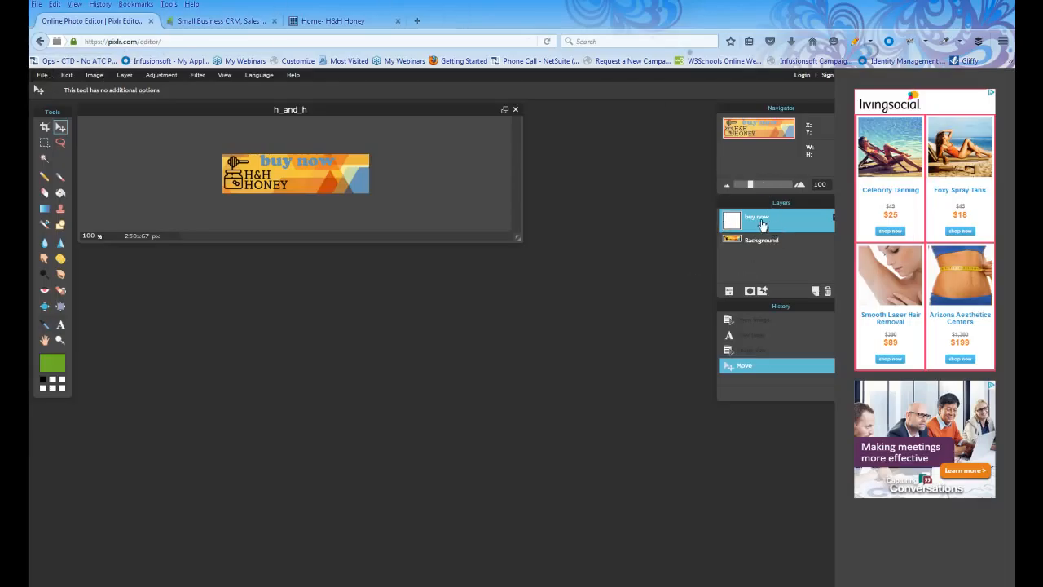
# Step: Hide the "buy now" layer, show it again, and inspect the banner at 180 percent zoom
pyautogui.click(832, 220)
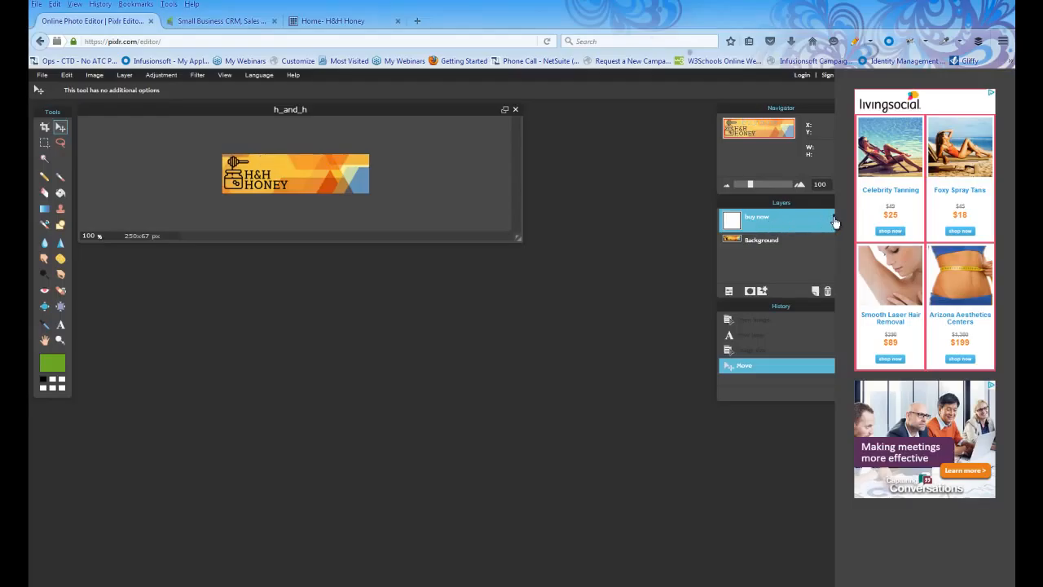
pyautogui.click(832, 220)
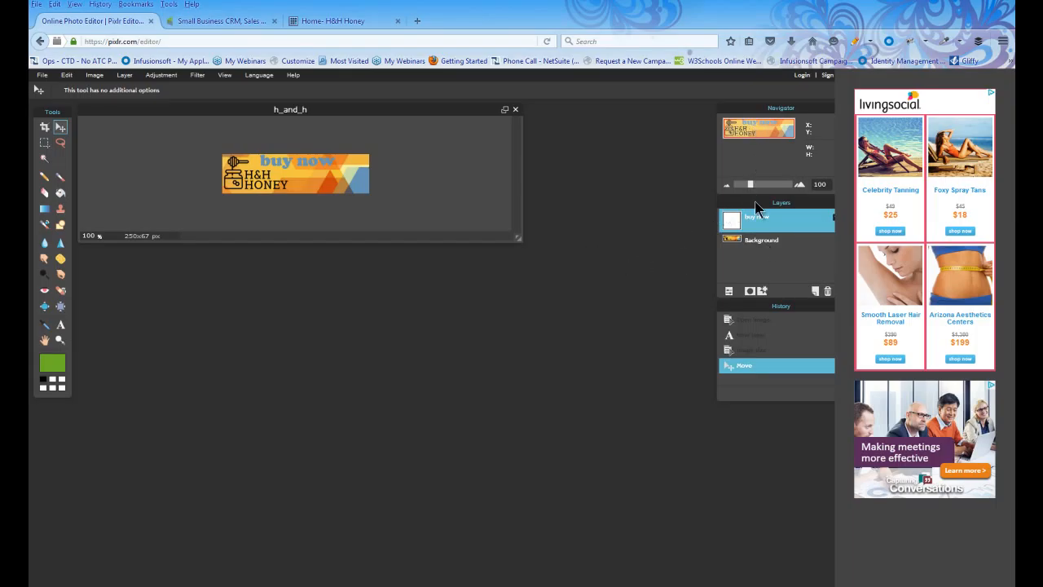
pyautogui.moveTo(751, 185)
pyautogui.mouseDown()
pyautogui.moveTo(765, 184)
pyautogui.moveTo(756, 189)
pyautogui.mouseUp()
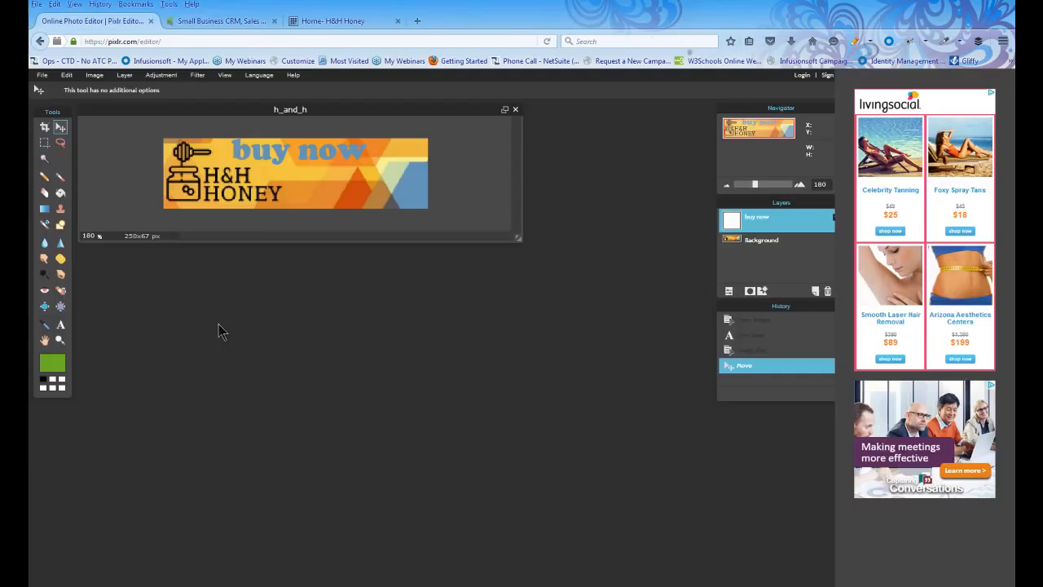
# Step: Save the banner to the Desktop as a PNG named h_and_h, replacing the existing file
pyautogui.click(42, 75)
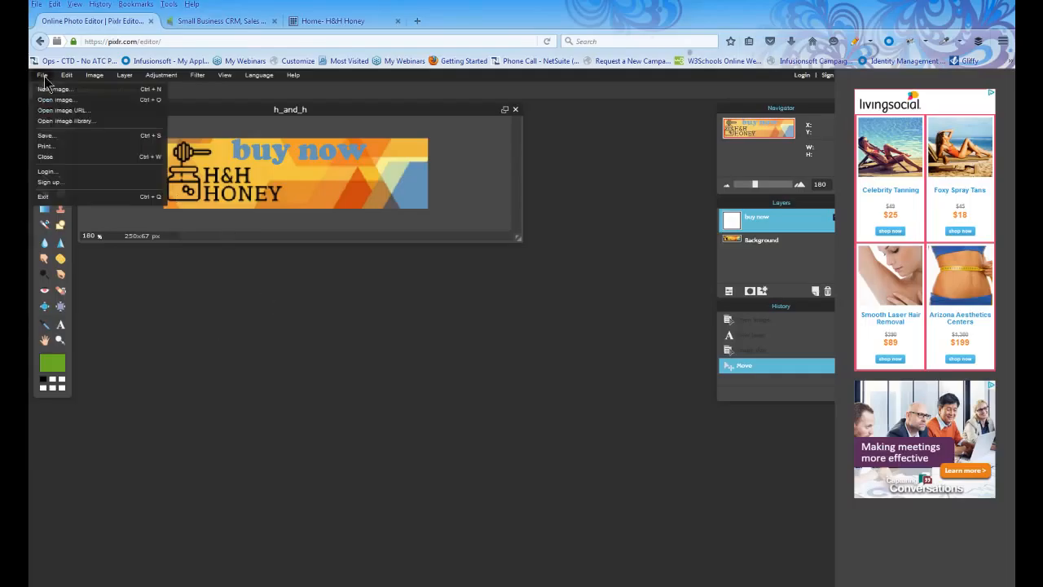
pyautogui.click(45, 135)
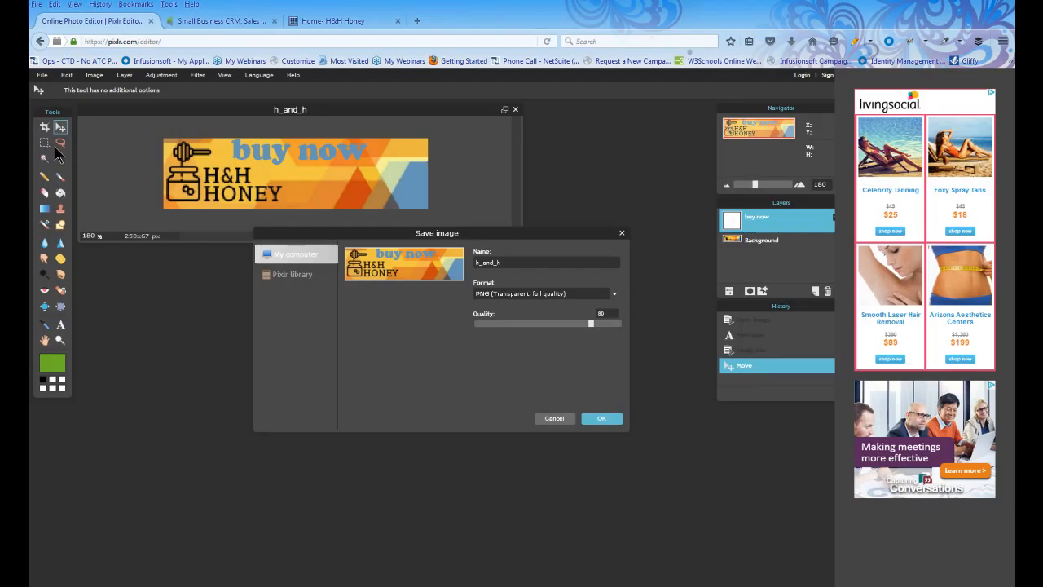
pyautogui.click(601, 417)
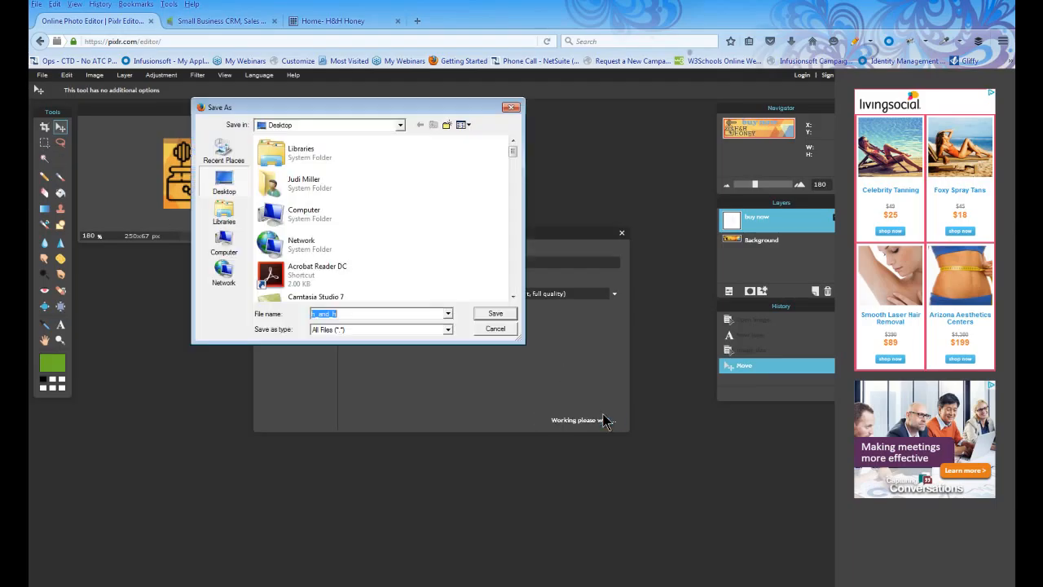
pyautogui.click(499, 314)
pyautogui.click(550, 304)
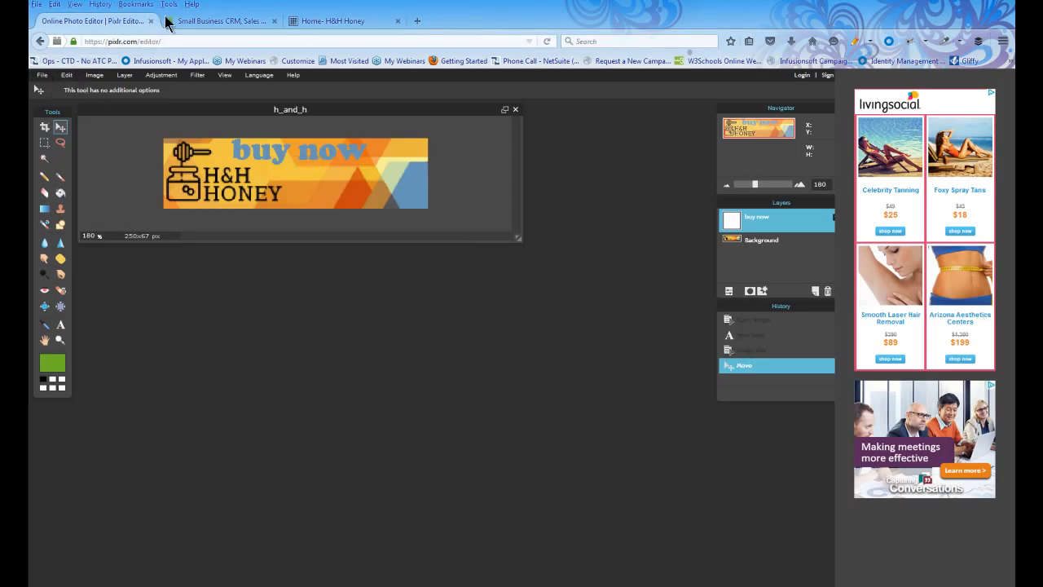
# Step: Launch Pixlr Express from pixlr.com in a new browser tab and open the h_and_h image from the Desktop
pyautogui.click(417, 22)
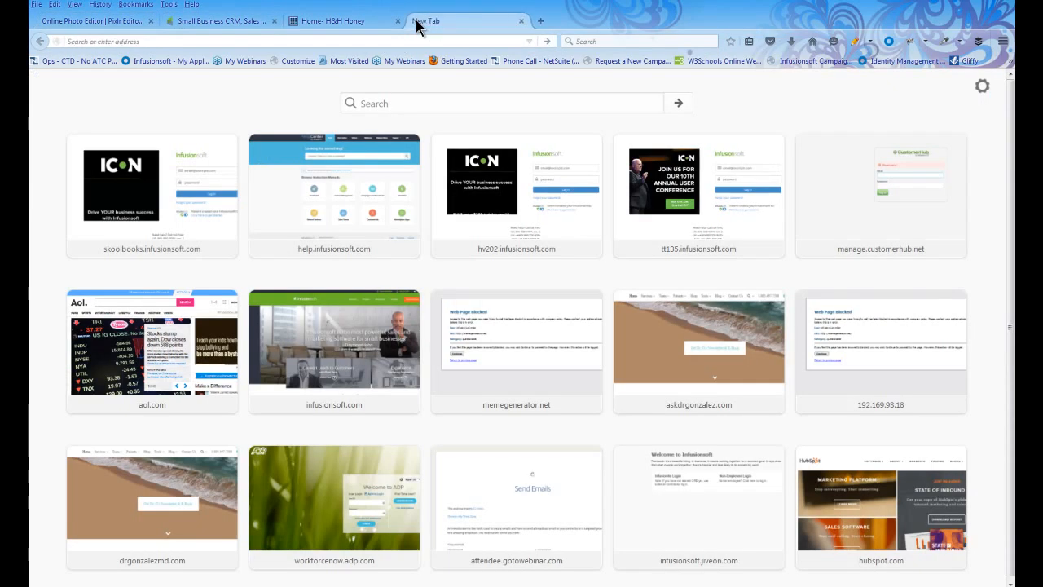
pyautogui.write('ps://pixlr.com')
pyautogui.press('Return')
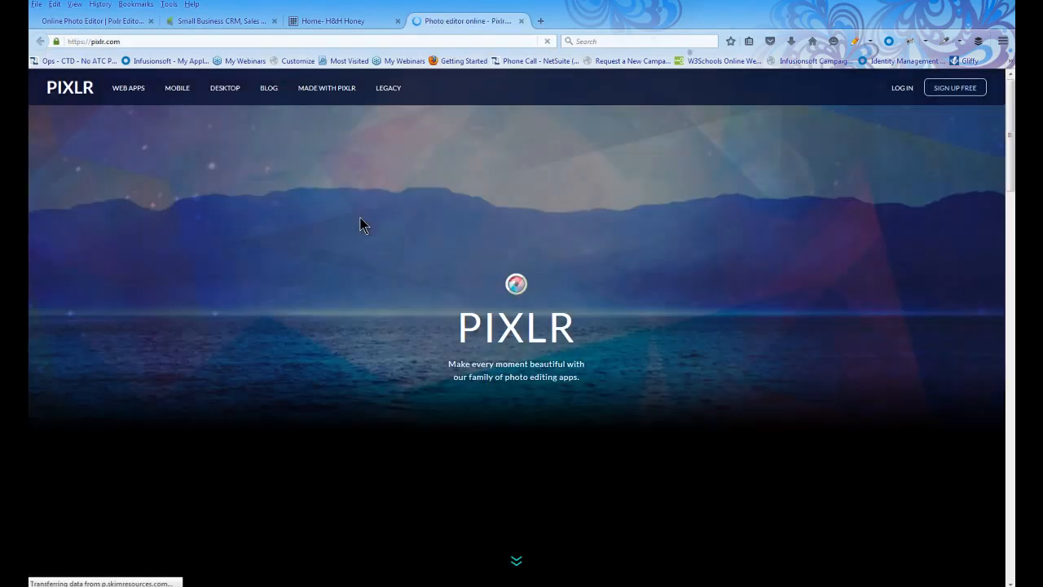
pyautogui.scroll(-3, 265, 285)
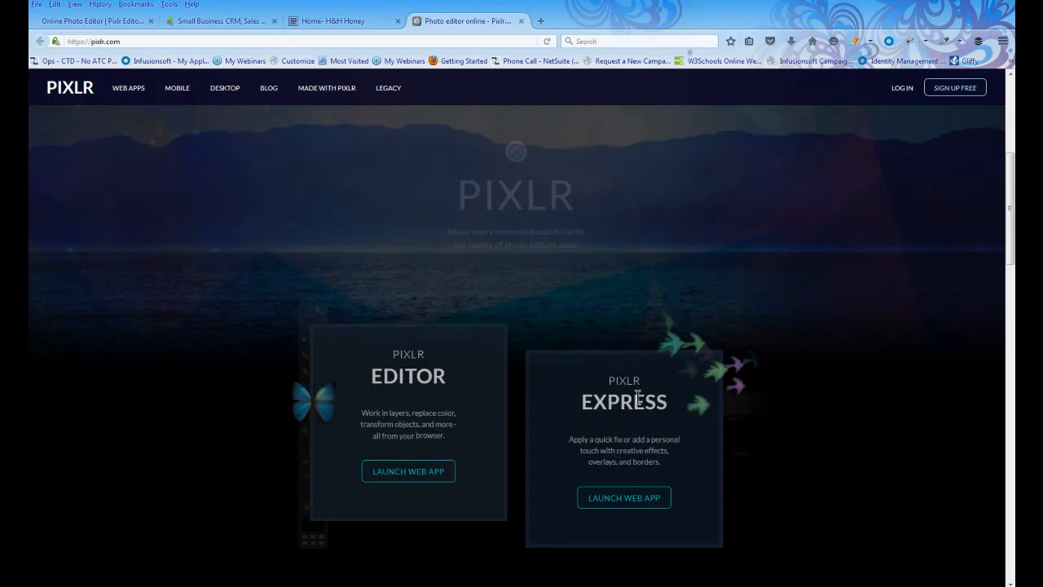
pyautogui.click(623, 499)
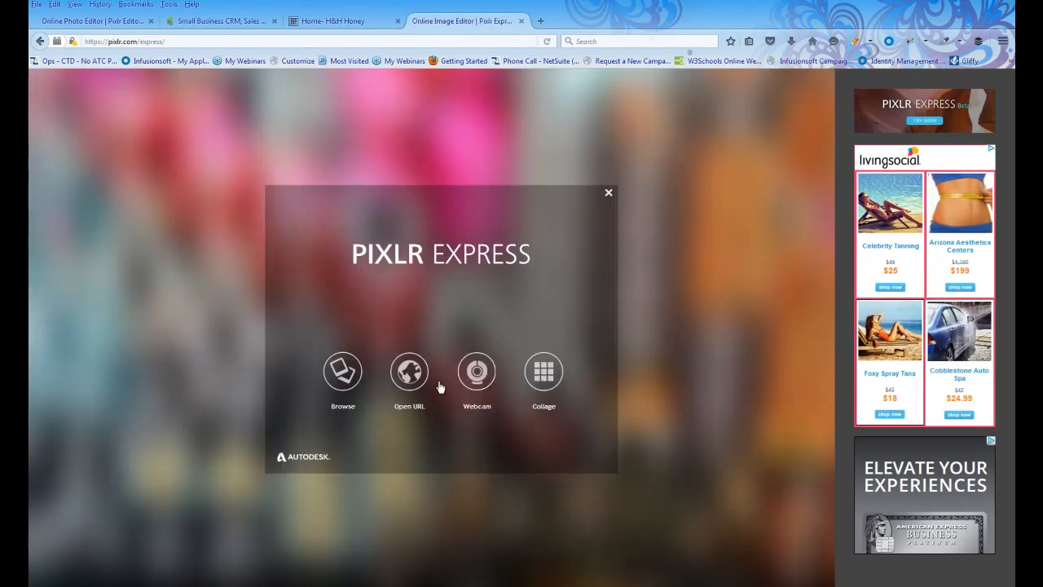
pyautogui.click(343, 374)
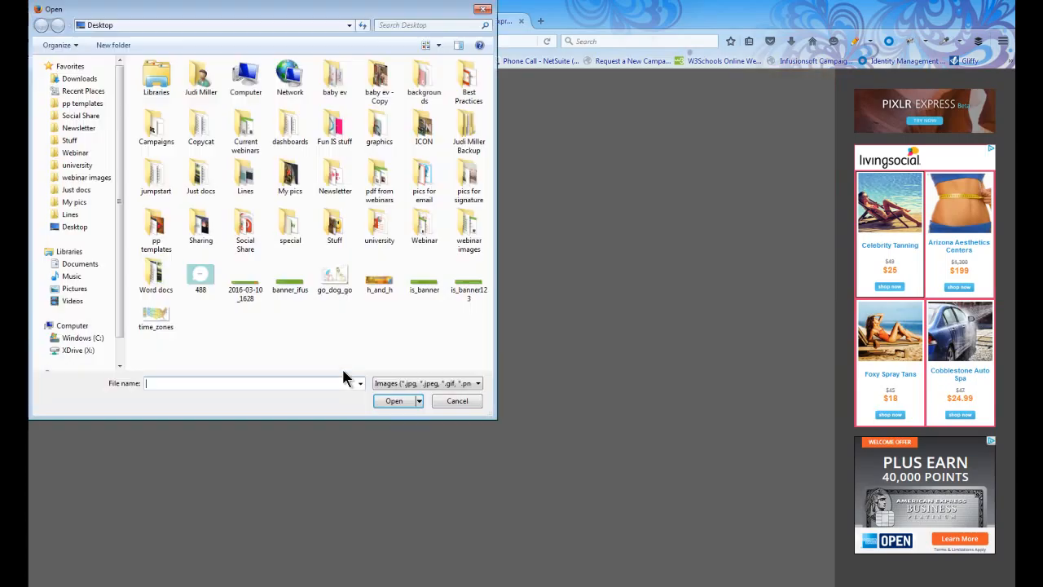
pyautogui.doubleClick(376, 283)
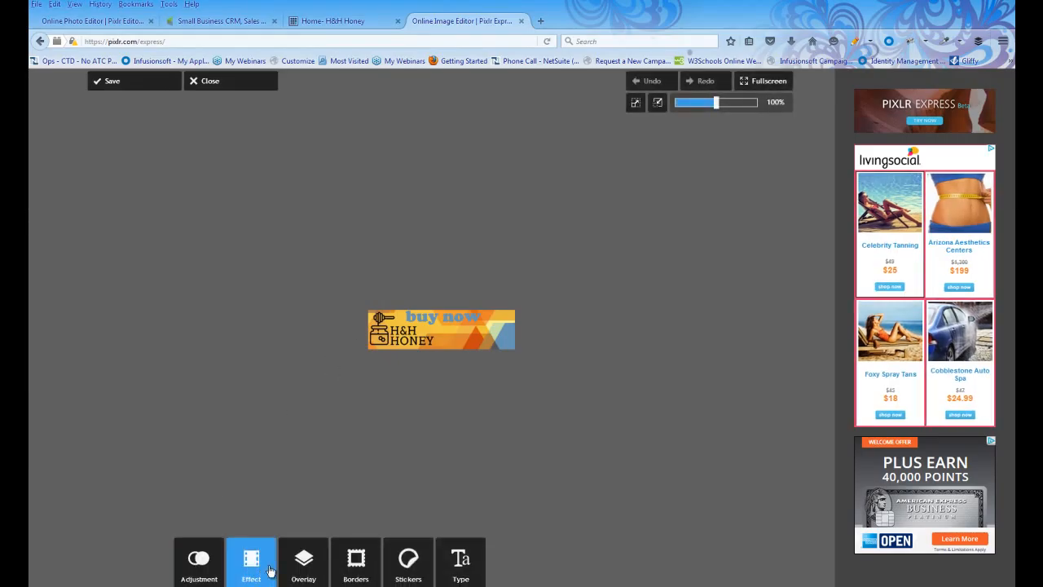
# Step: Try the Cream border from the Squared set on the banner
pyautogui.click(359, 561)
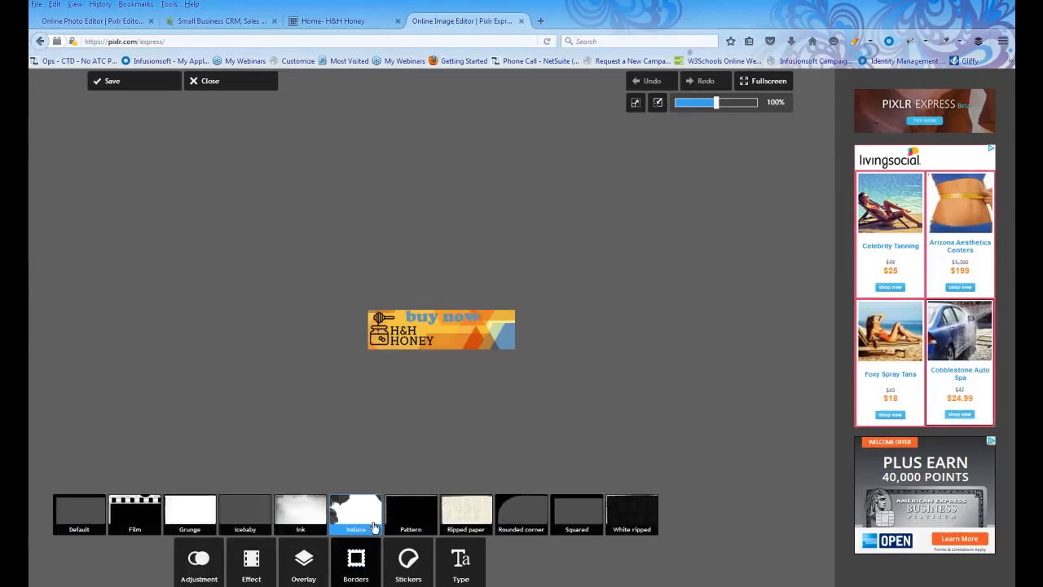
pyautogui.click(577, 519)
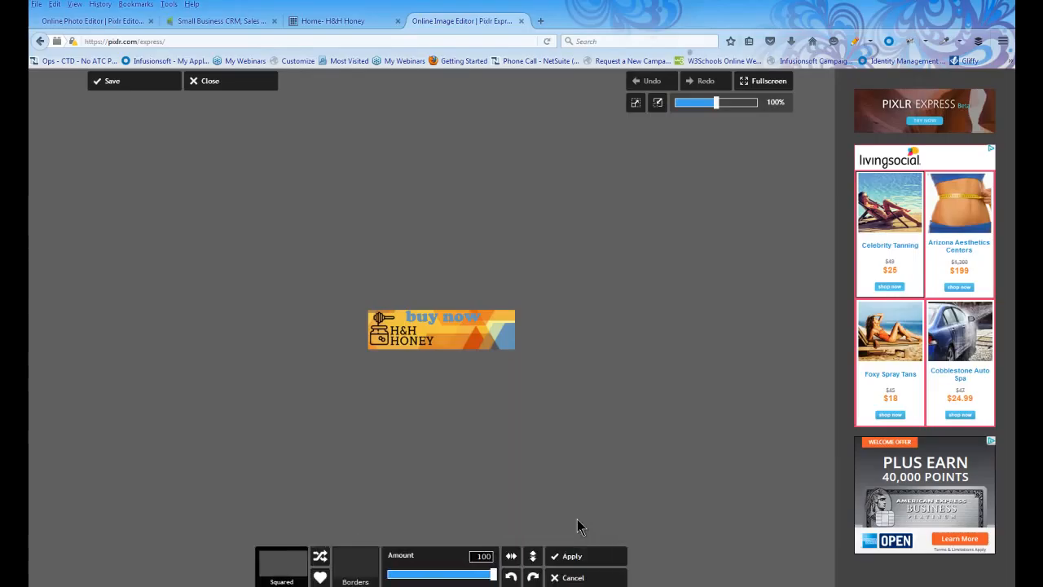
pyautogui.click(383, 493)
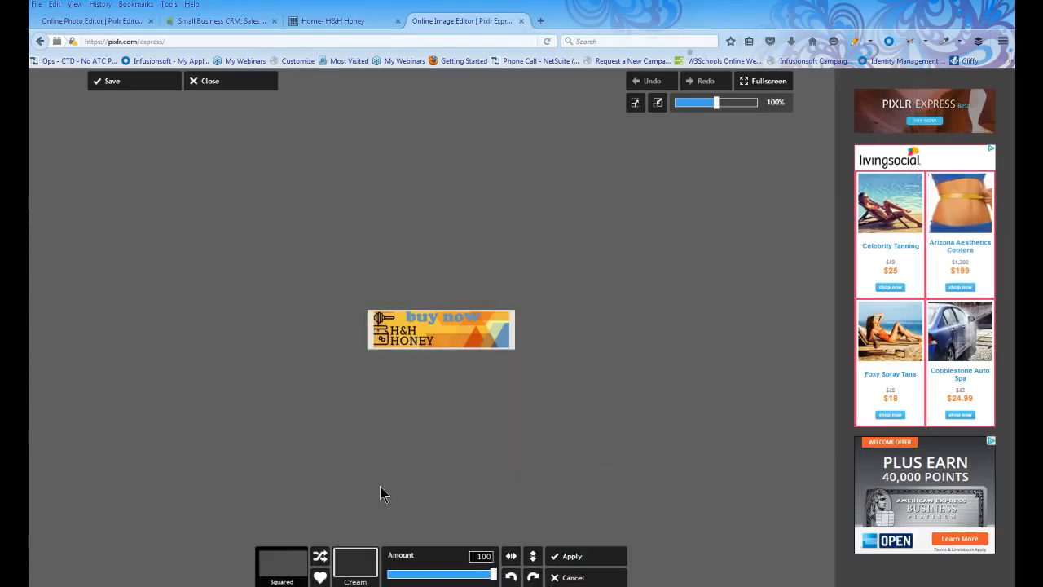
pyautogui.click(566, 578)
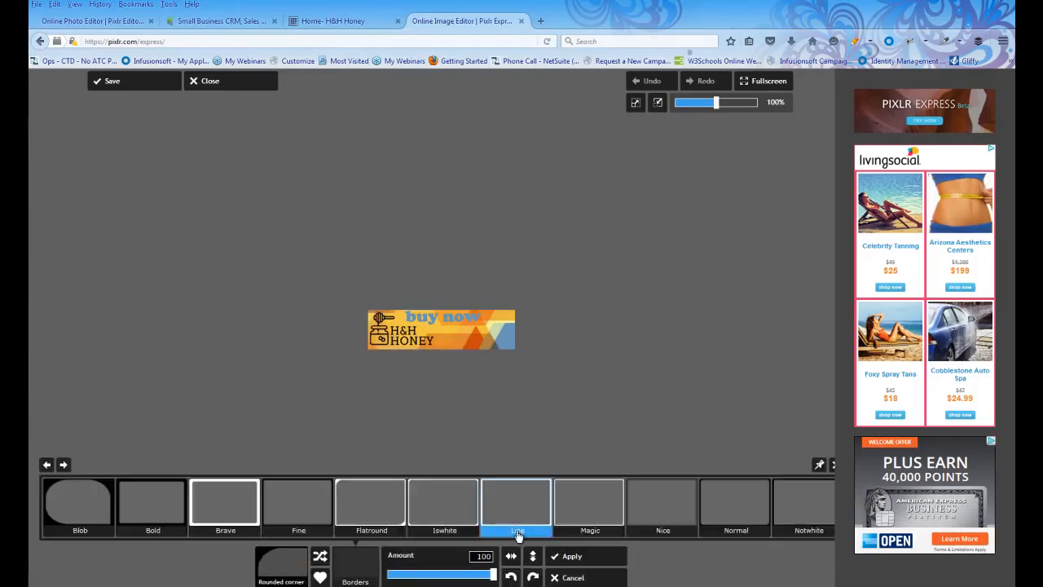
# Step: Try the Blob border from the Rounded corner set on the banner with the amount reduced to 95
pyautogui.click(96, 505)
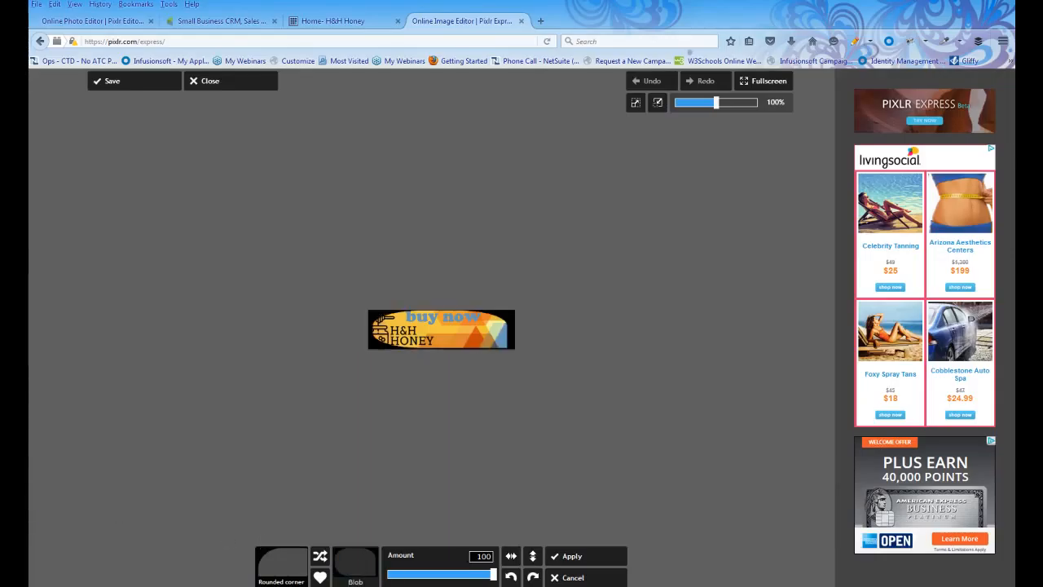
pyautogui.moveTo(493, 576)
pyautogui.mouseDown()
pyautogui.moveTo(449, 575)
pyautogui.moveTo(489, 577)
pyautogui.mouseUp()
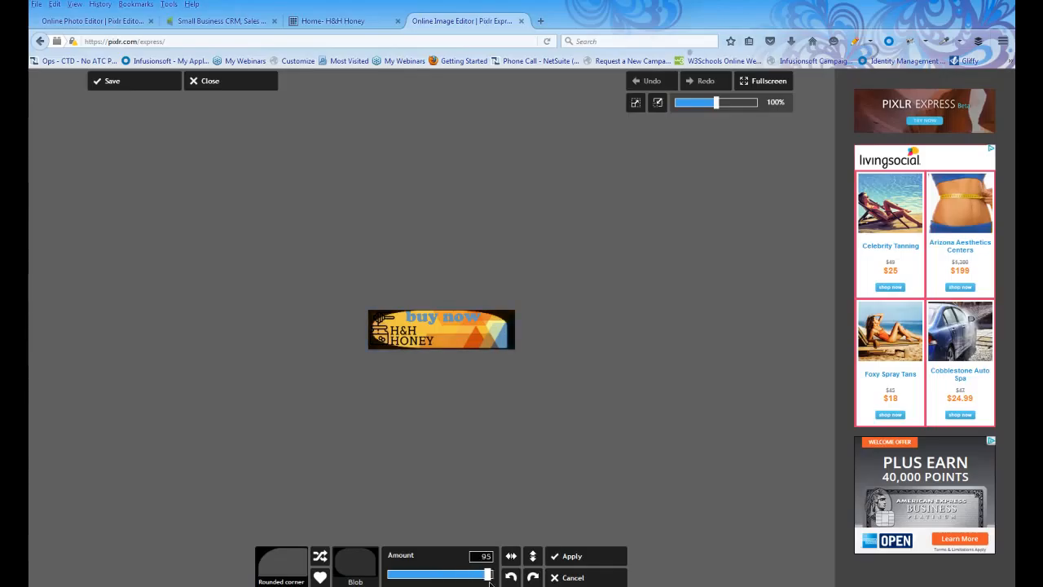
pyautogui.click(573, 577)
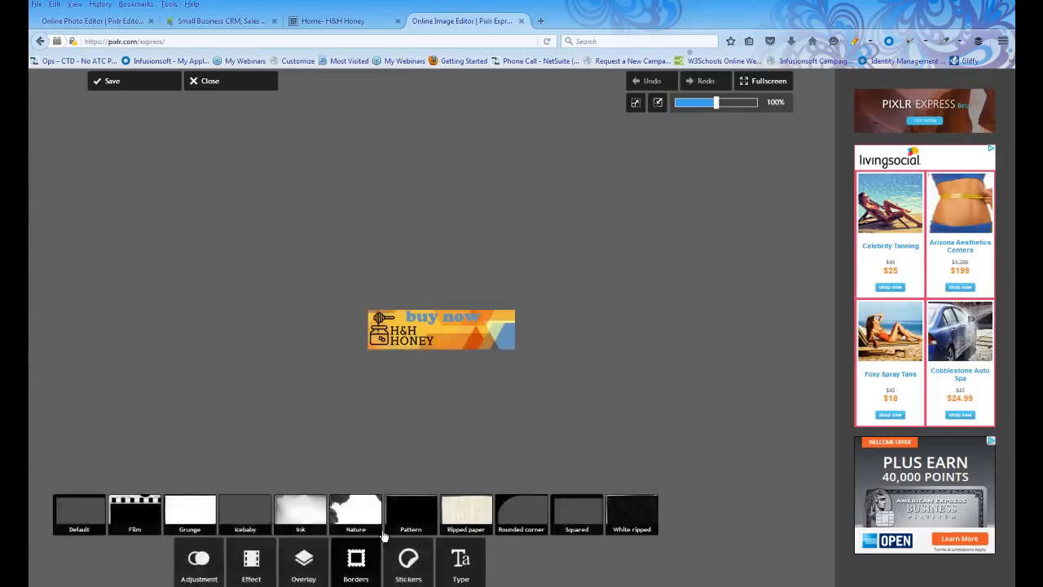
# Step: Try the Large border from the Film set on the banner
pyautogui.click(151, 517)
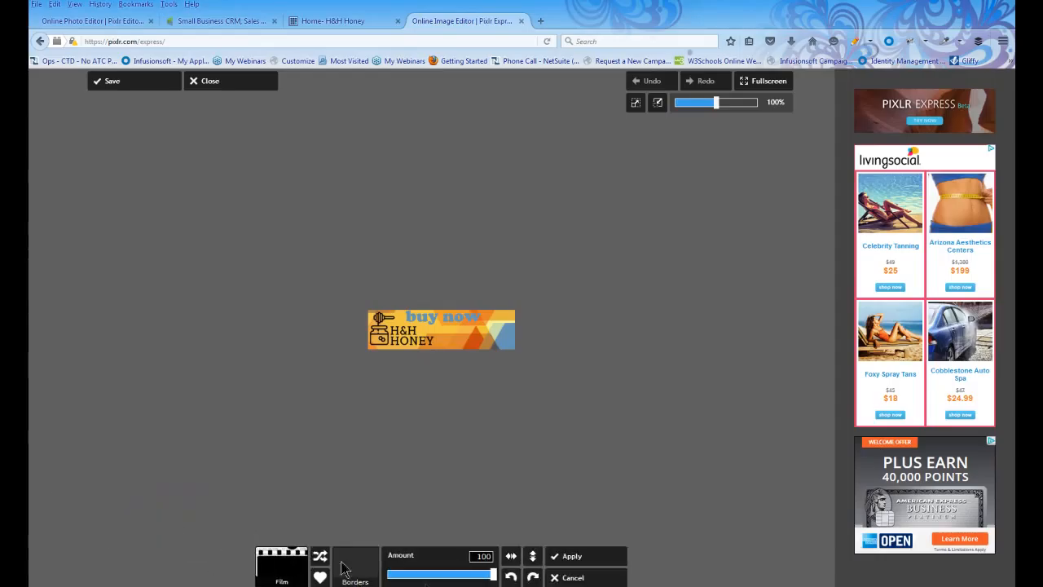
pyautogui.click(504, 512)
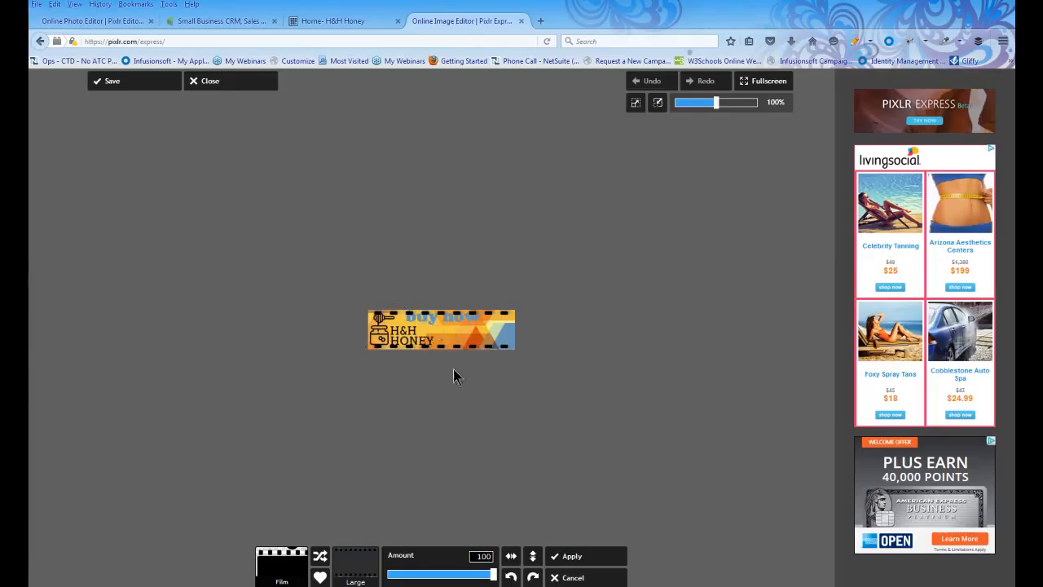
pyautogui.click(575, 576)
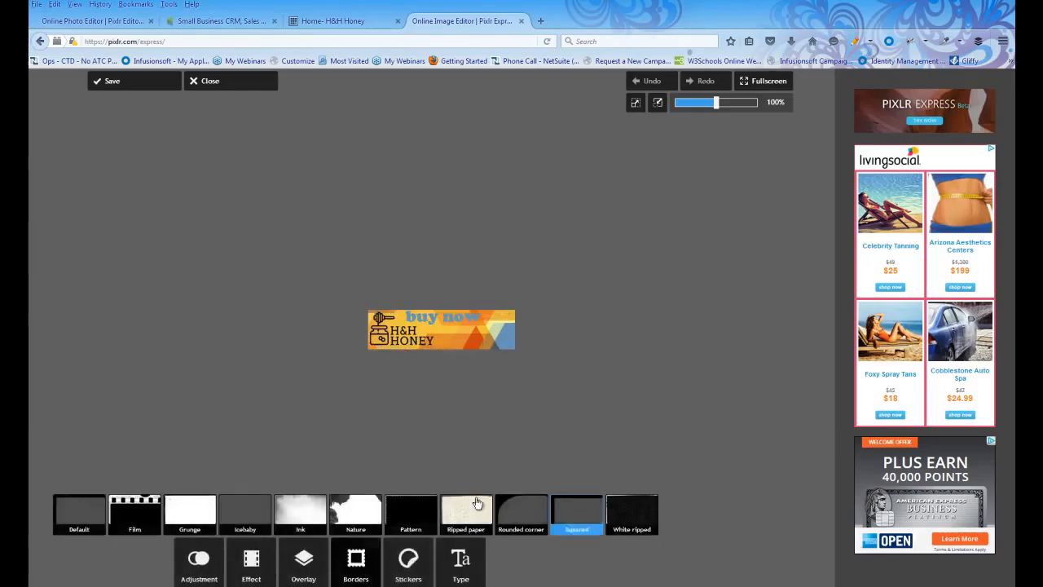
# Step: Show the sticker sets and select the screen area around the banner's honey jar logo for a screenshot
pyautogui.click(398, 562)
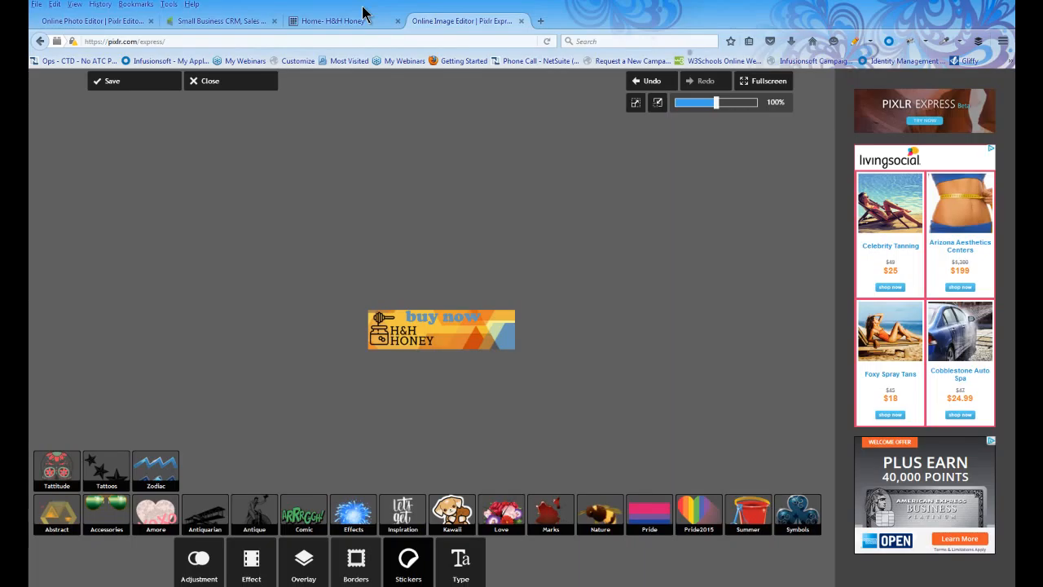
pyautogui.press('Print')
pyautogui.moveTo(364, 309); pyautogui.dragTo(400, 352)
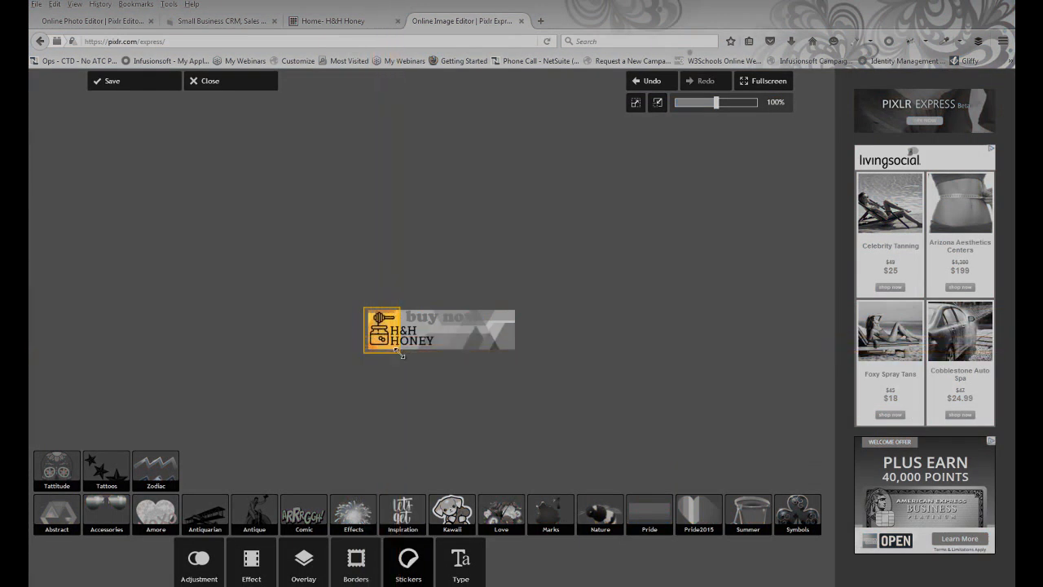